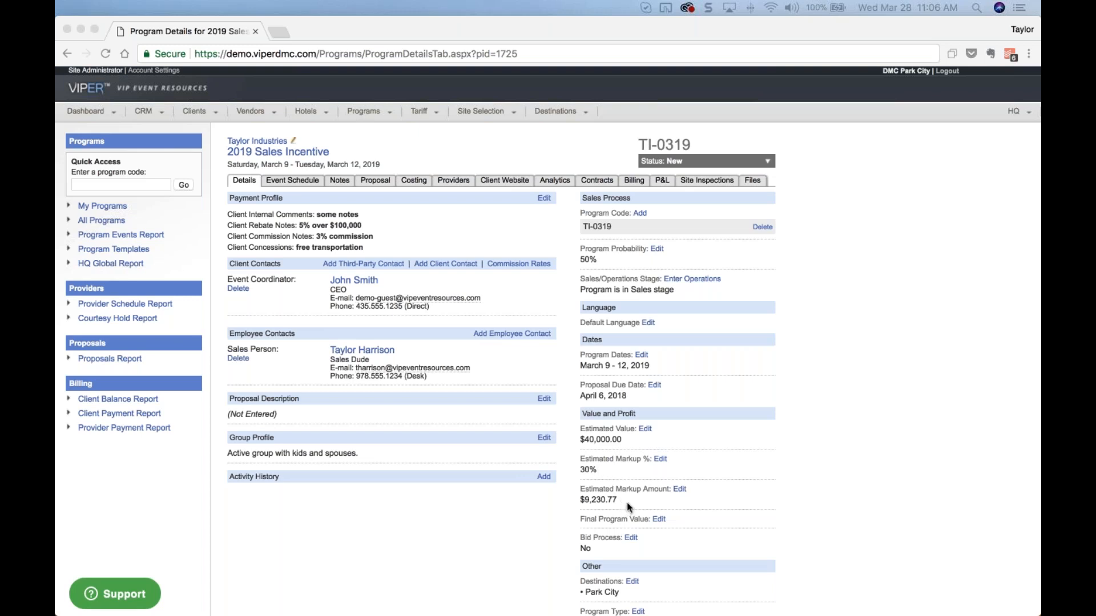
Open the 2019 Sales Incentive program's P&L and examine its classification totals, costing values and payments
click(663, 180)
click(663, 180)
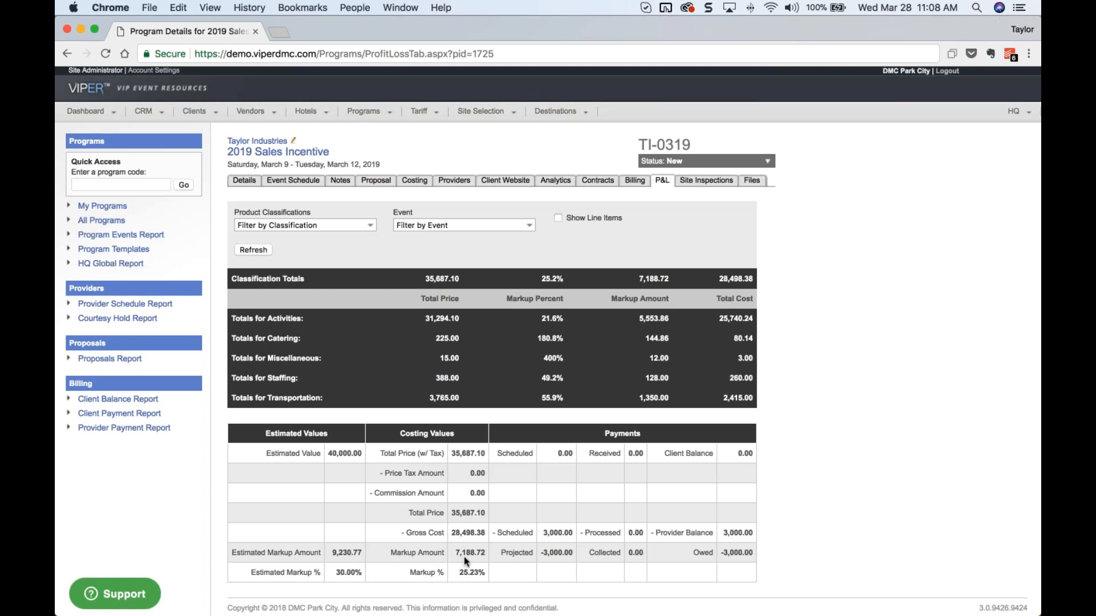
scroll(389, 555, down, 1)
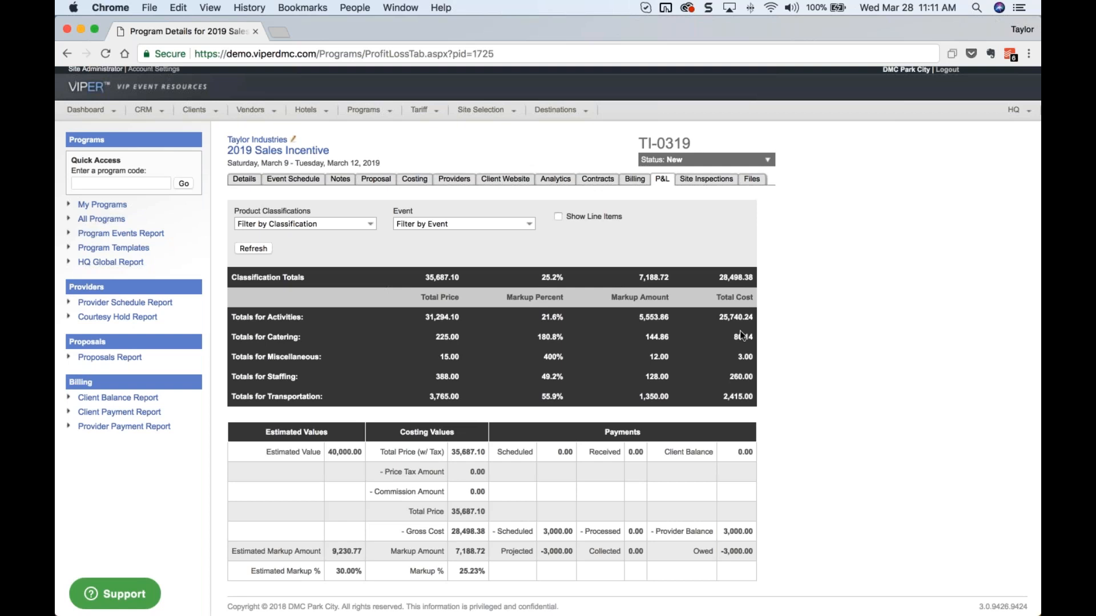
mouse_move(740, 332)
mouse_move(745, 285)
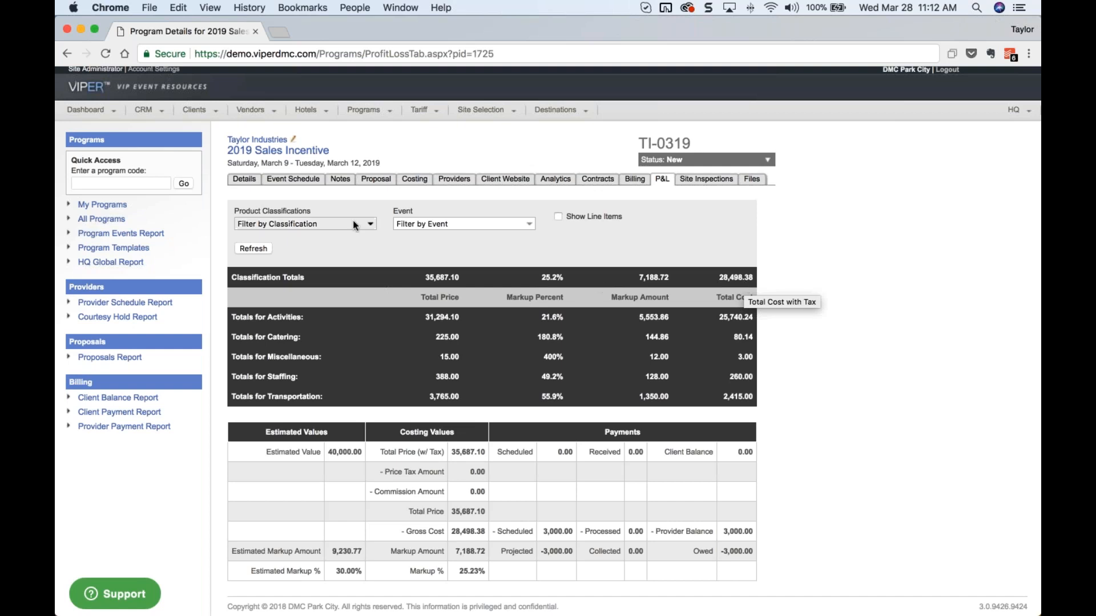
Filter the P&L report to the Activities and Transportation product classifications and refresh it
click(371, 223)
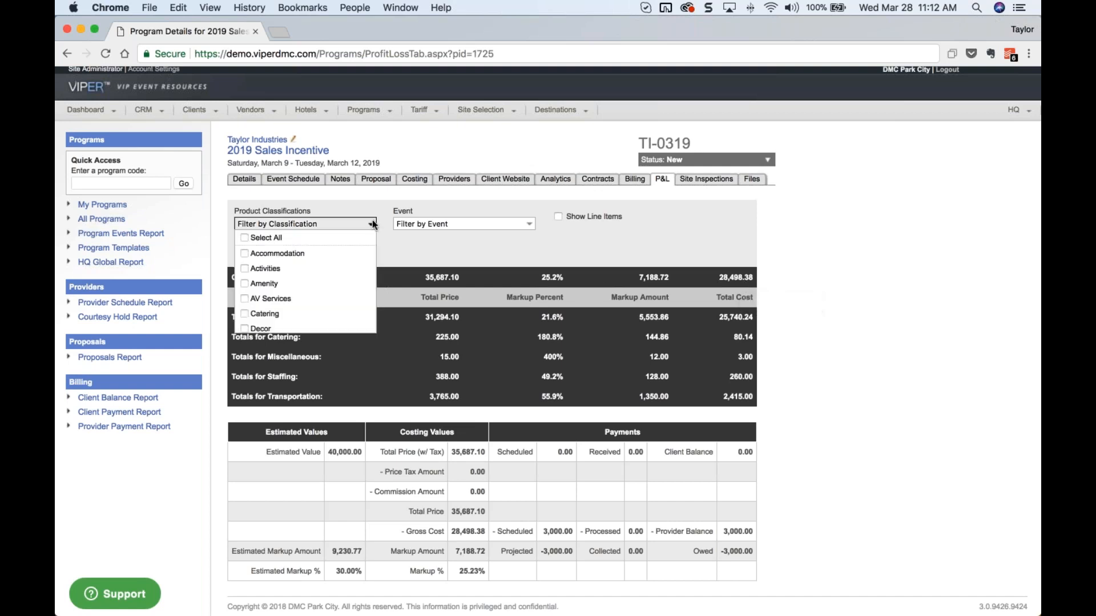
click(296, 268)
scroll(314, 282, down, 5)
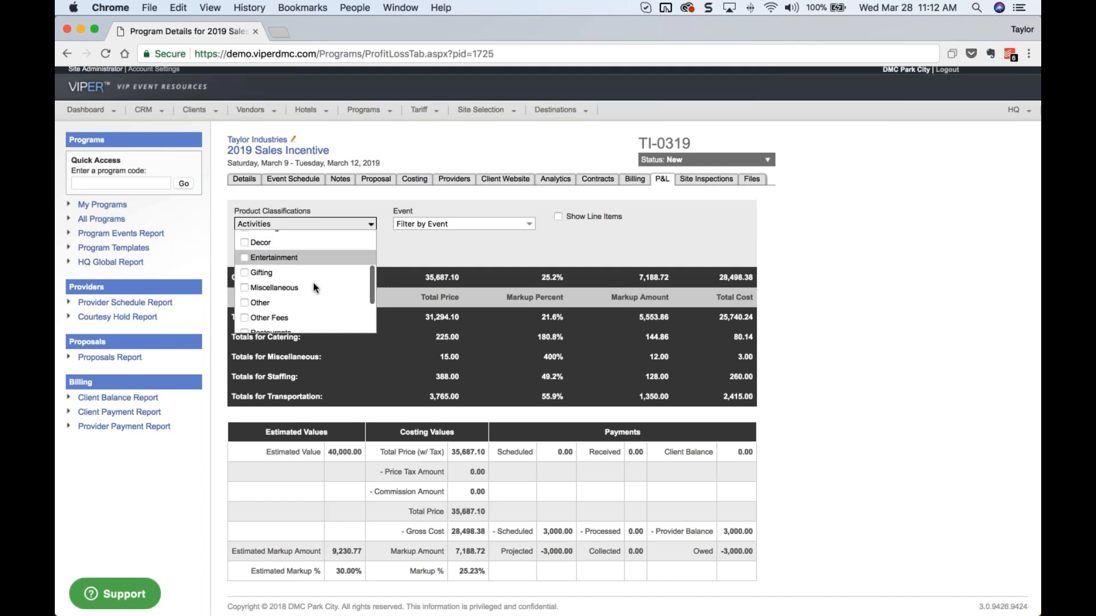
click(287, 316)
click(475, 253)
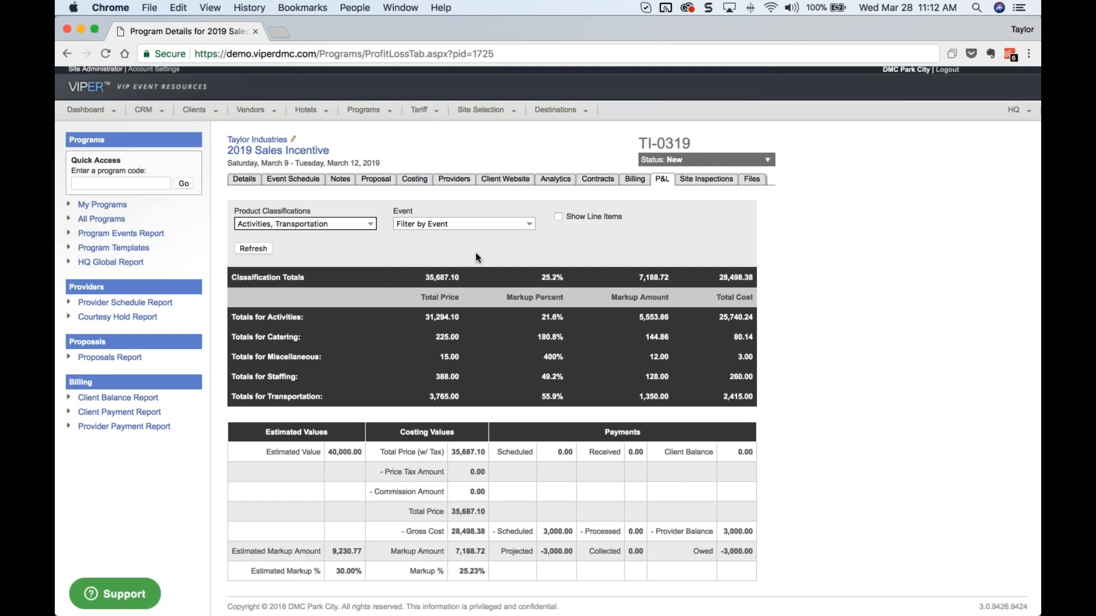
click(251, 249)
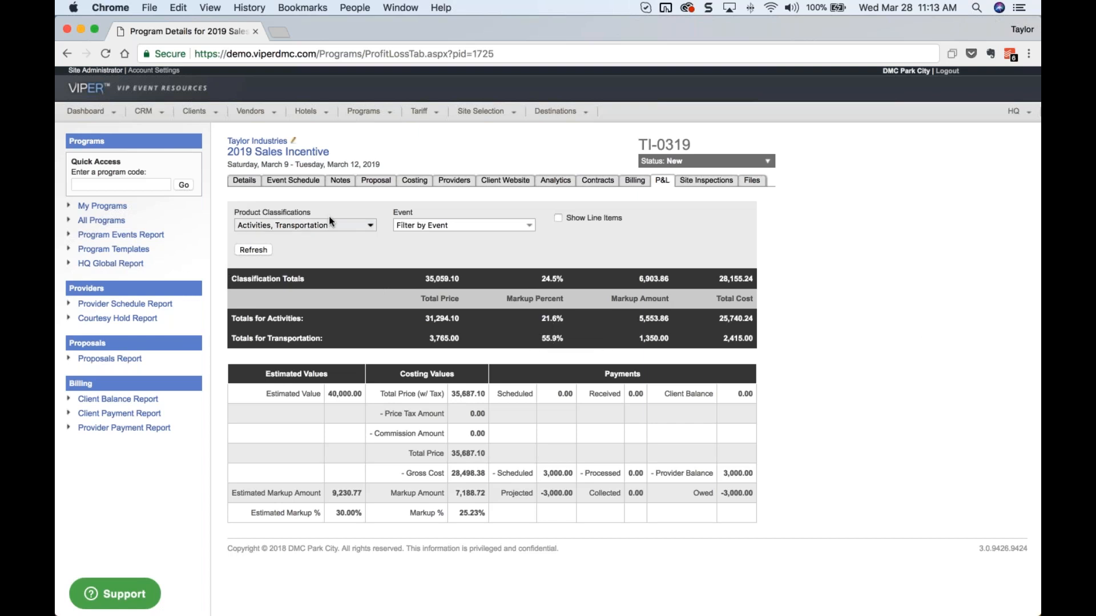
Clear the classification filter and refresh the P&L report with line items shown
click(301, 224)
click(285, 239)
click(270, 238)
click(558, 218)
click(253, 250)
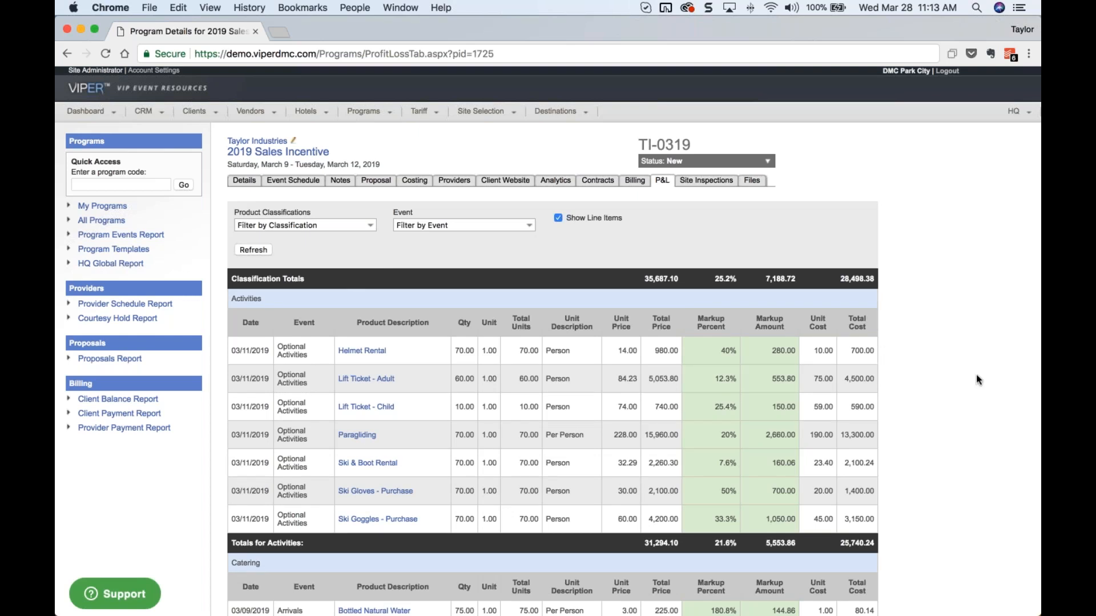
Examine the P&L line items for activities, catering, miscellaneous, staffing and transportation
scroll(975, 376, down, 2)
scroll(975, 405, down, 3)
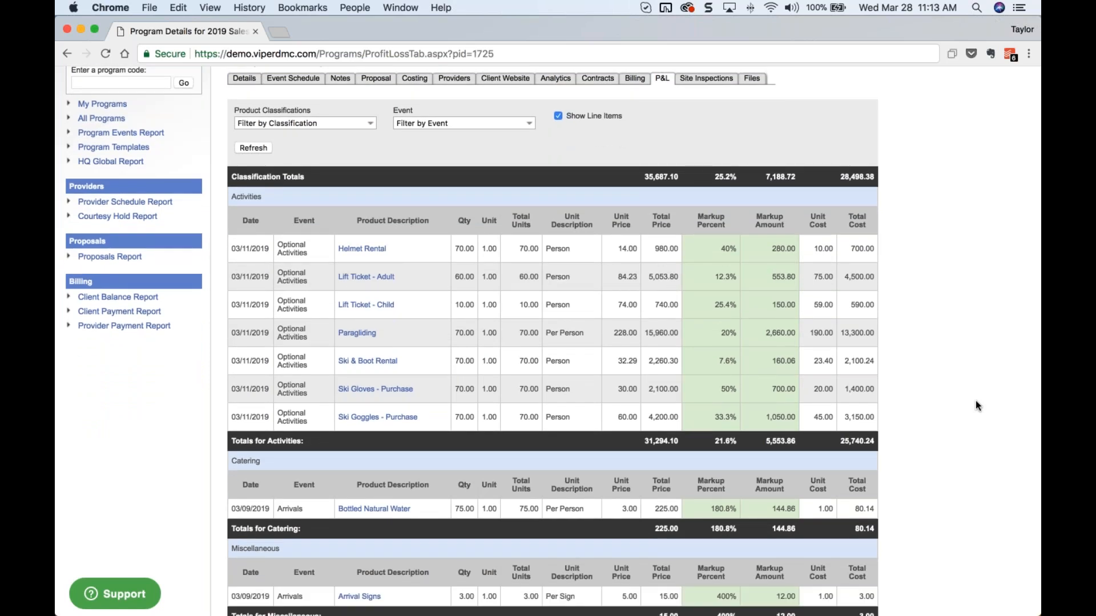
scroll(972, 406, down, 3)
scroll(971, 407, down, 5)
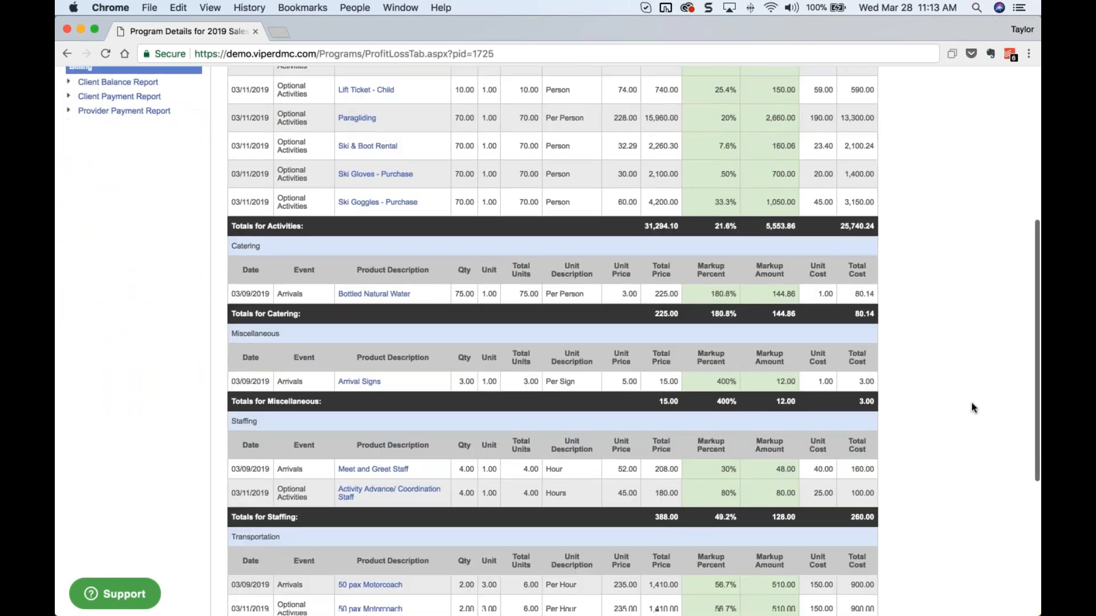
scroll(971, 403, down, 2)
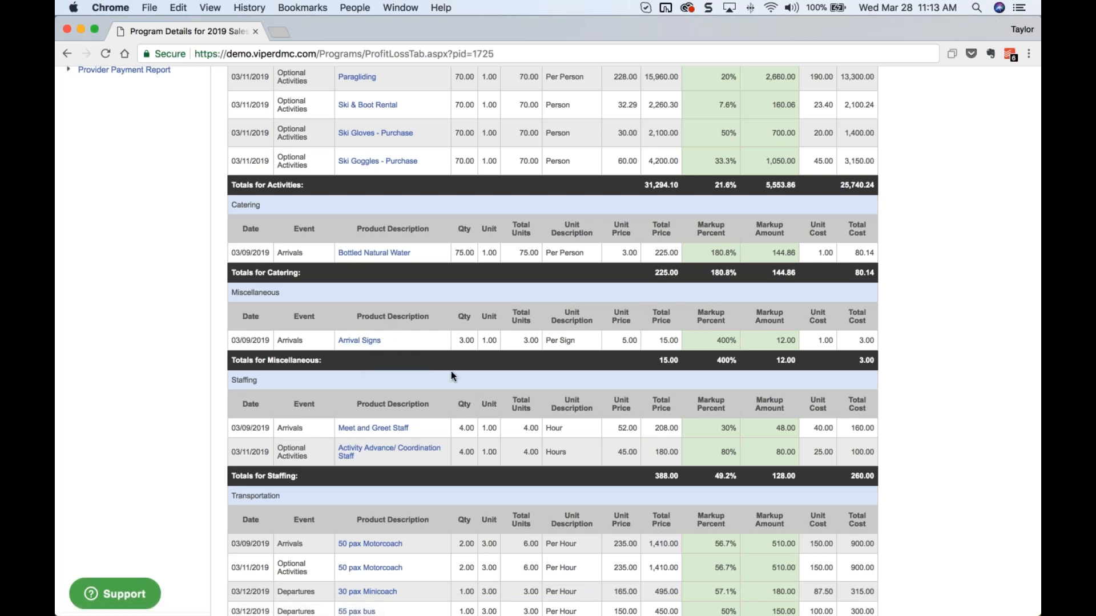
scroll(479, 374, up, 5)
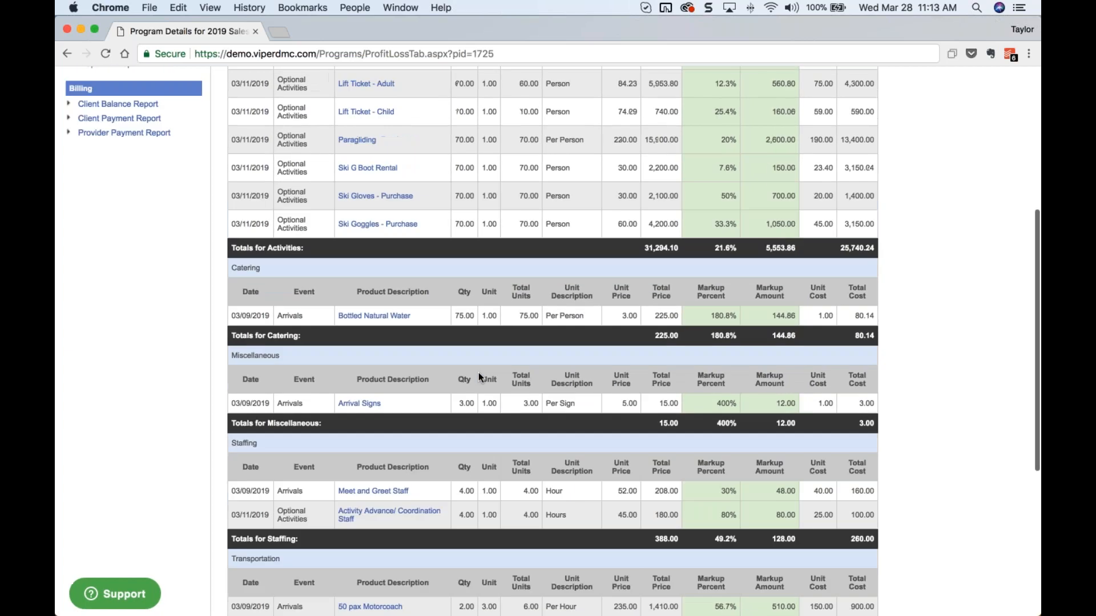
scroll(478, 372, up, 3)
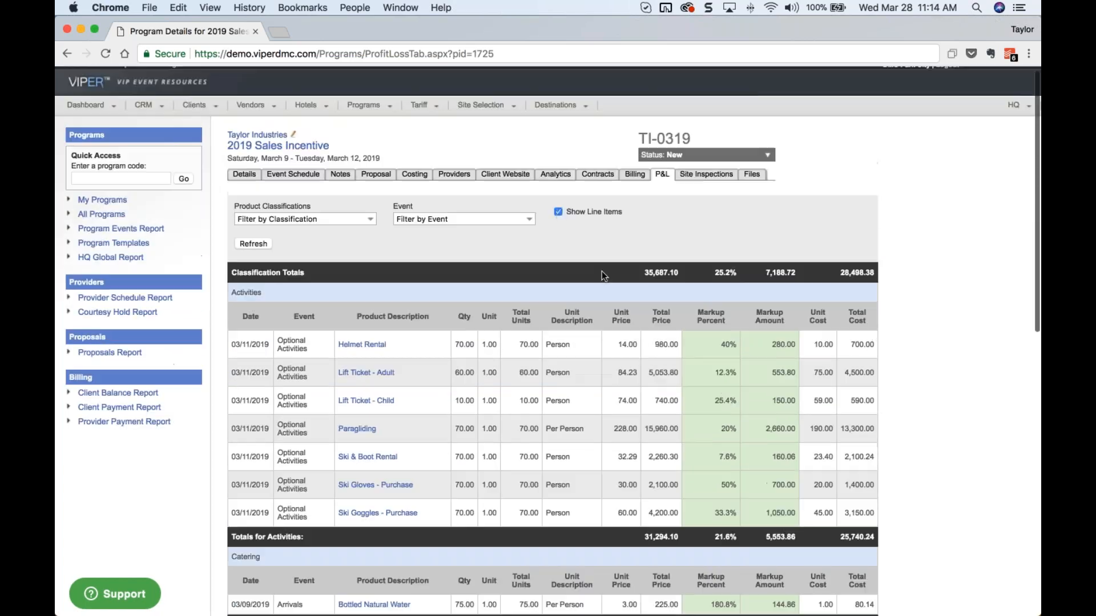
Hide the line items, refresh the P&L report and check the scheduled payment figures
click(557, 212)
click(265, 247)
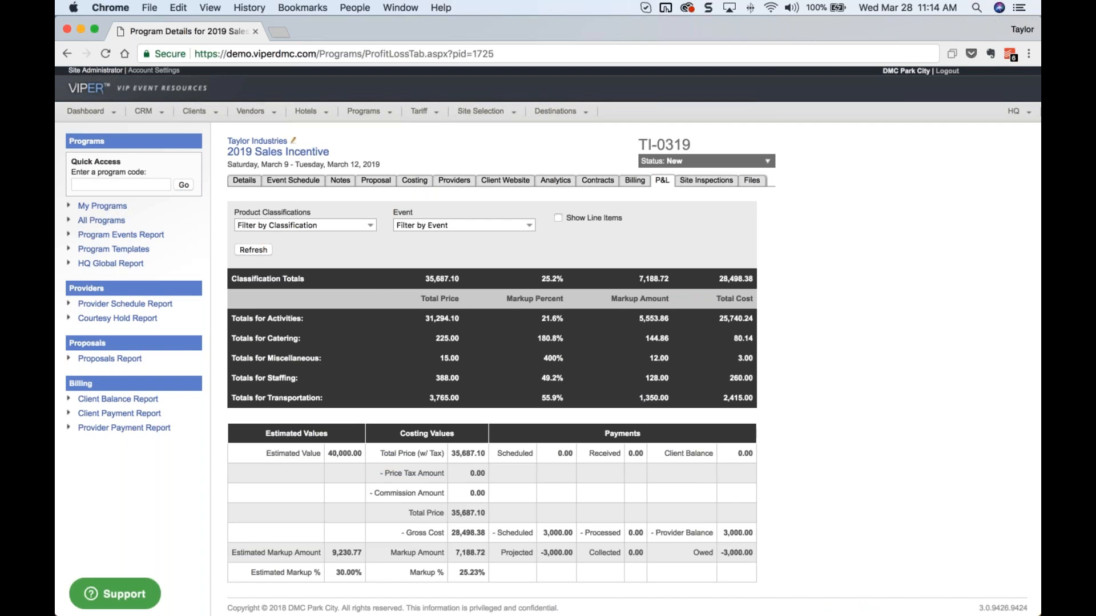
mouse_move(517, 536)
Generate a standard contract for the program with the default payment schedule and contract details
click(597, 184)
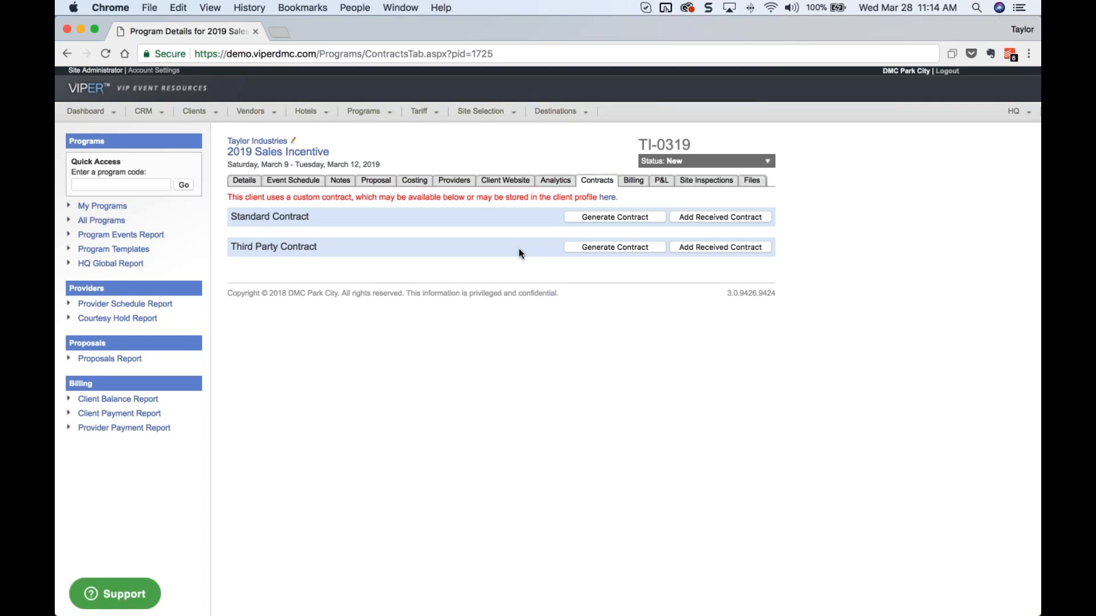
click(619, 221)
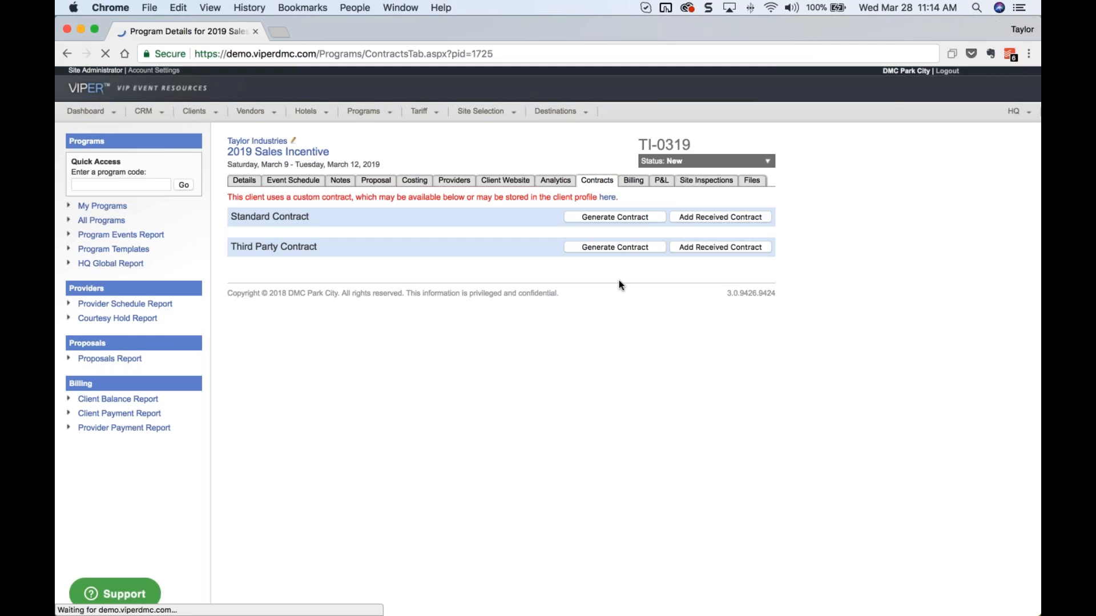
scroll(893, 419, down, 2)
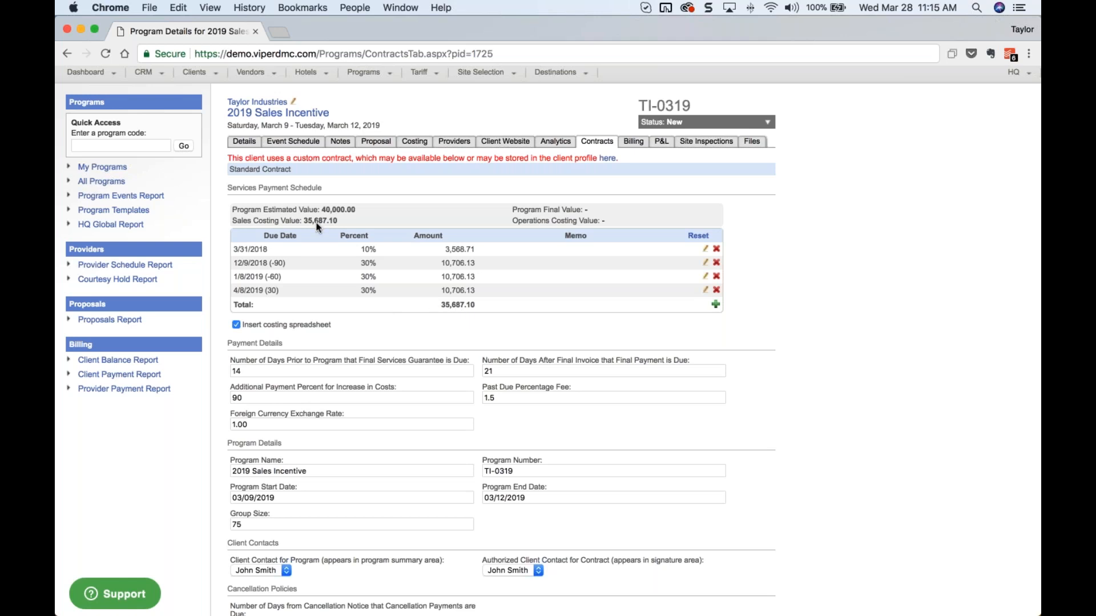
scroll(317, 222, down, 4)
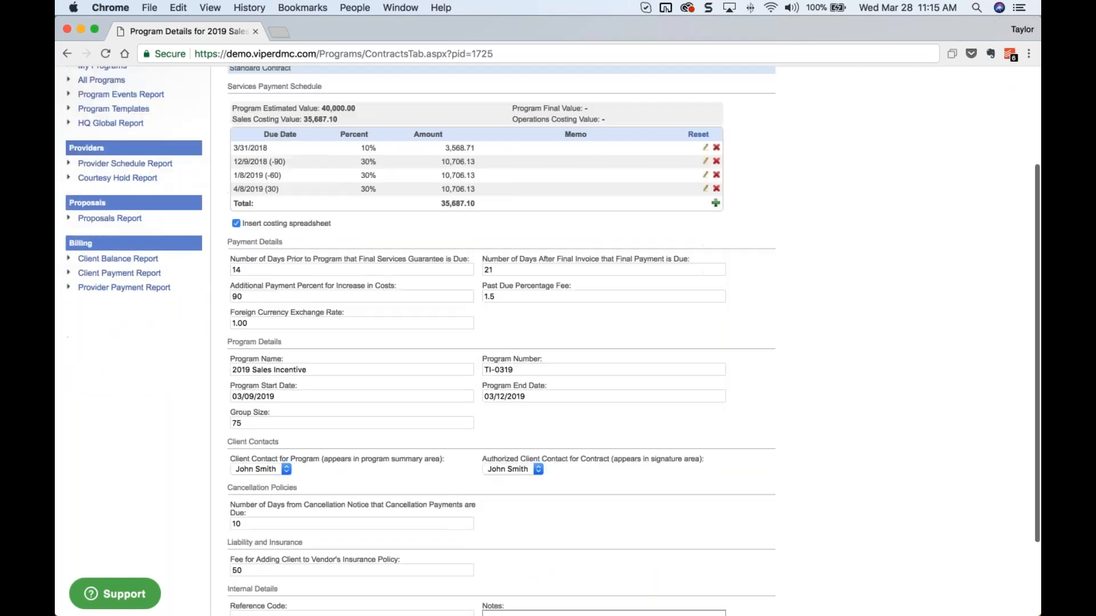
scroll(501, 342, down, 4)
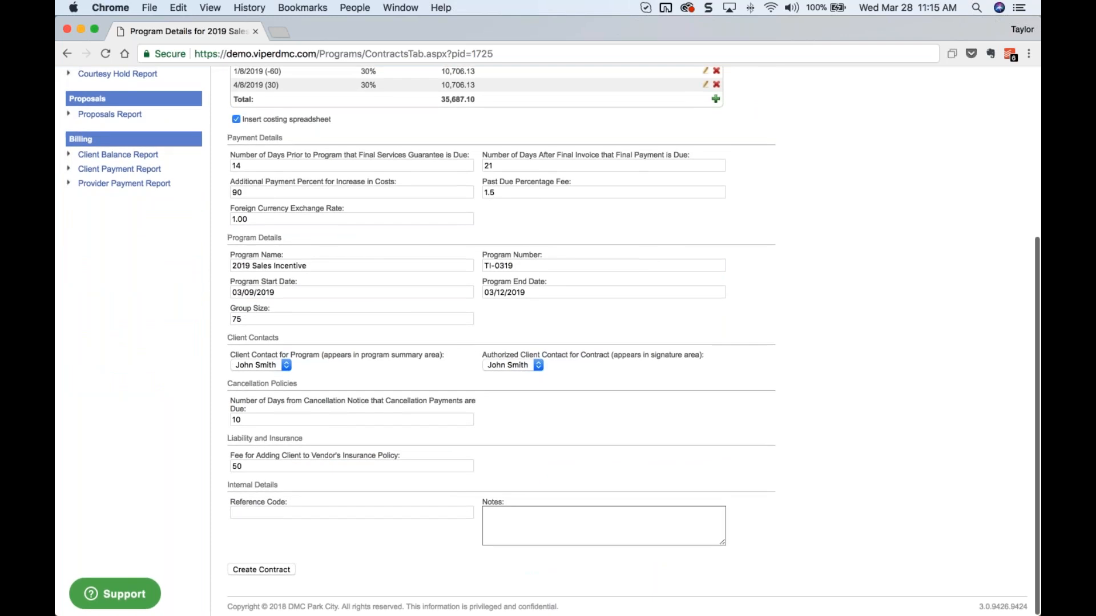
click(258, 571)
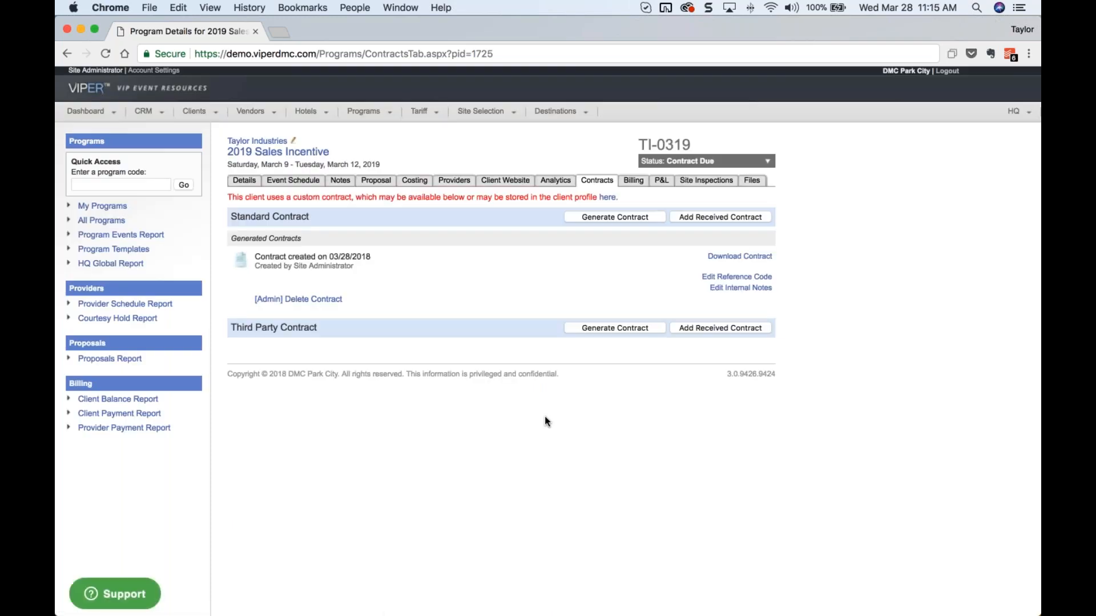
Start a received-payment credit in the program's billing and date it 03/29/2018
click(637, 183)
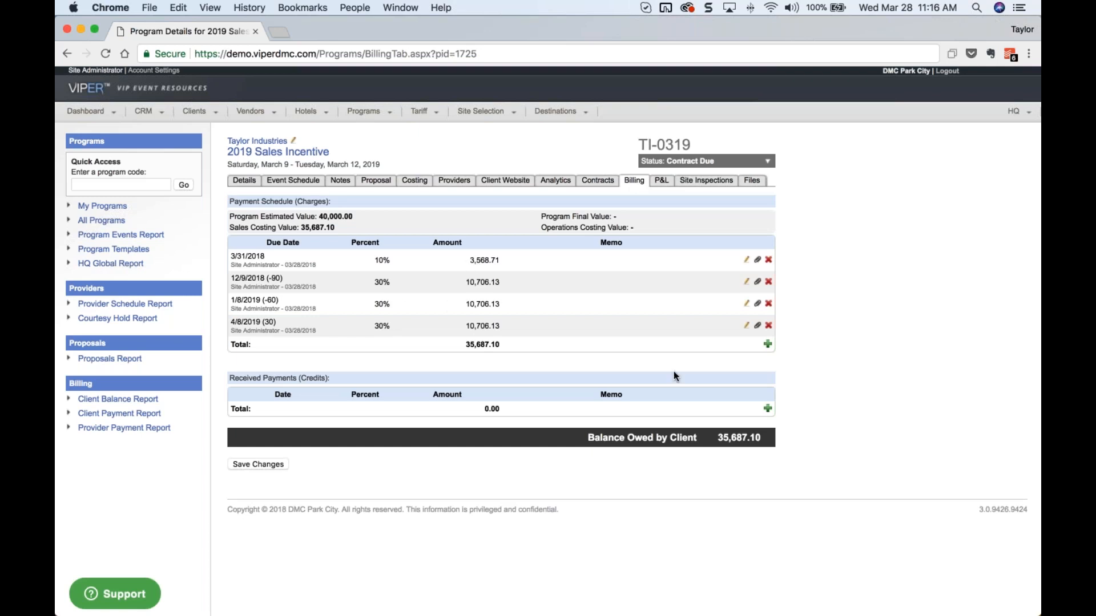
click(767, 408)
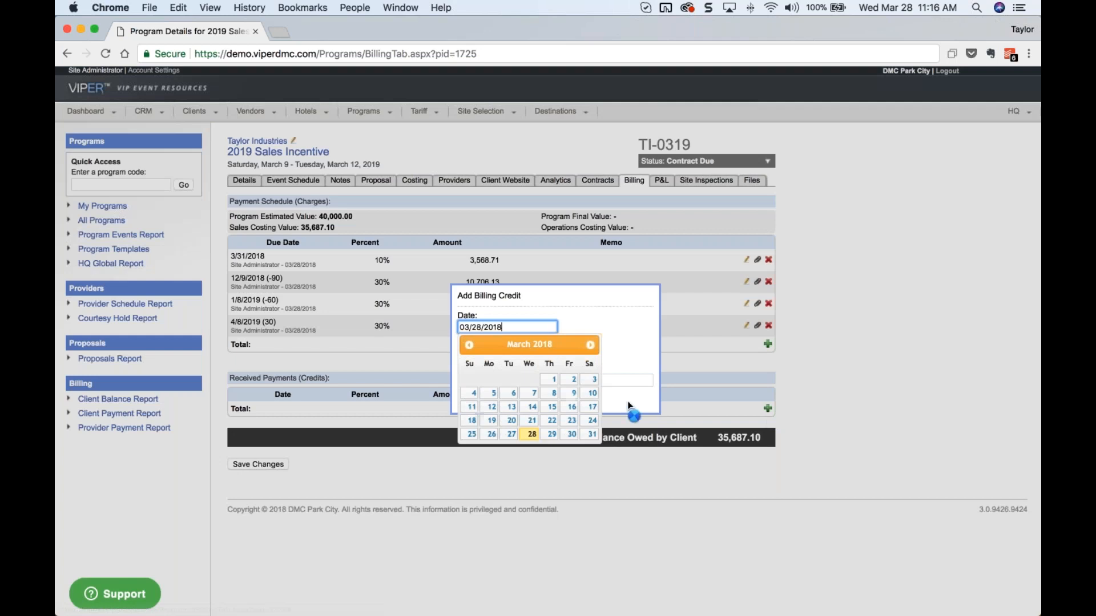
click(580, 302)
click(518, 327)
click(551, 434)
Set the billing credit's amount to 4000 with the memo "Deposit", add it and save the payment changes
click(514, 354)
drag(502, 353, 421, 354)
text(4)
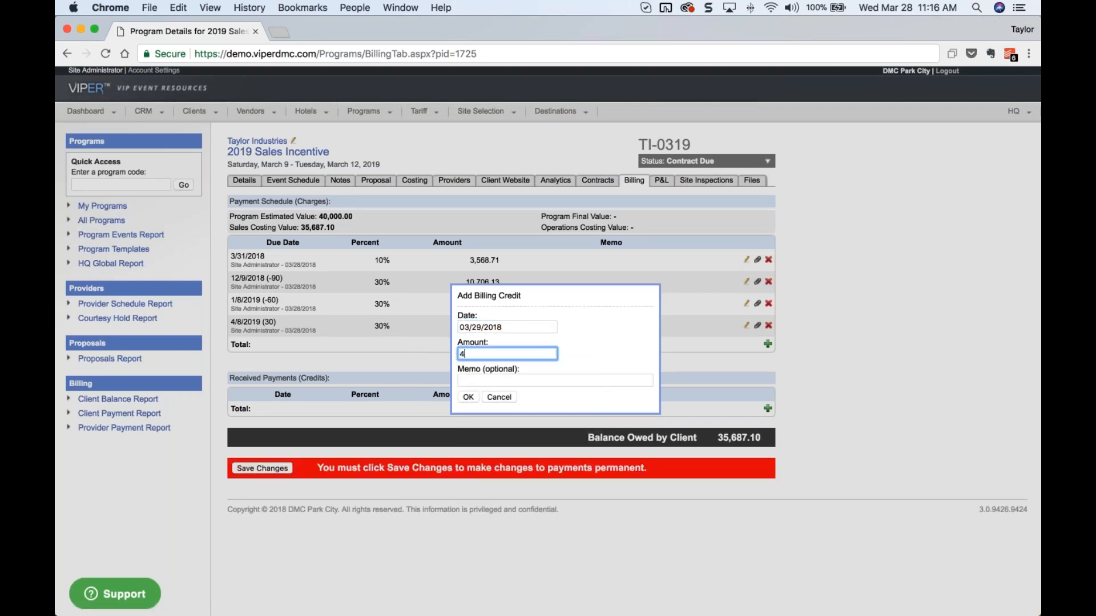
text(000)
key(Tab)
text(Deposit)
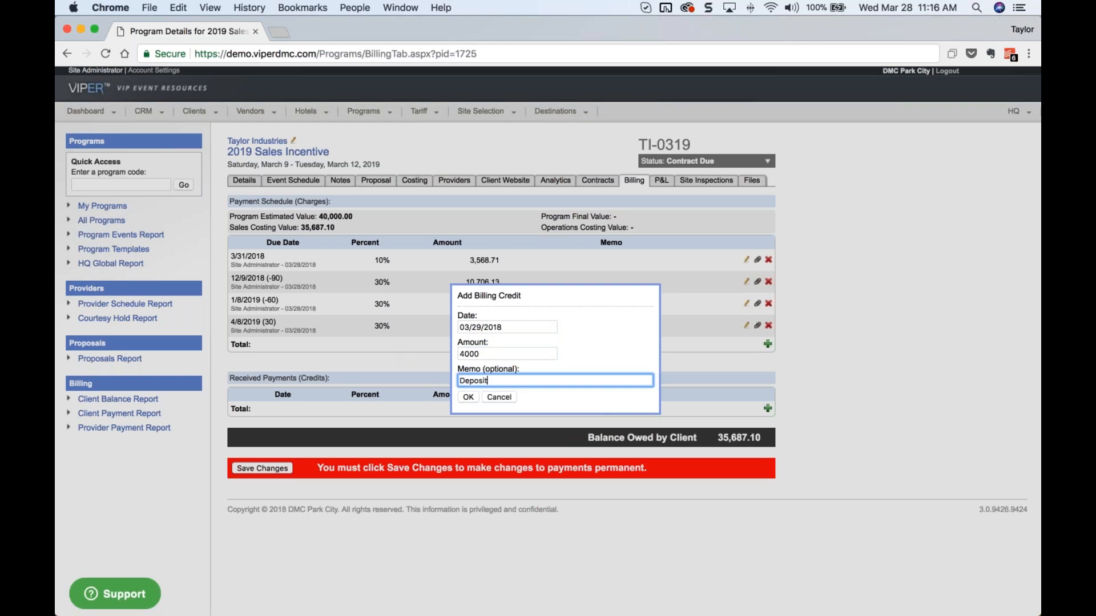
click(467, 397)
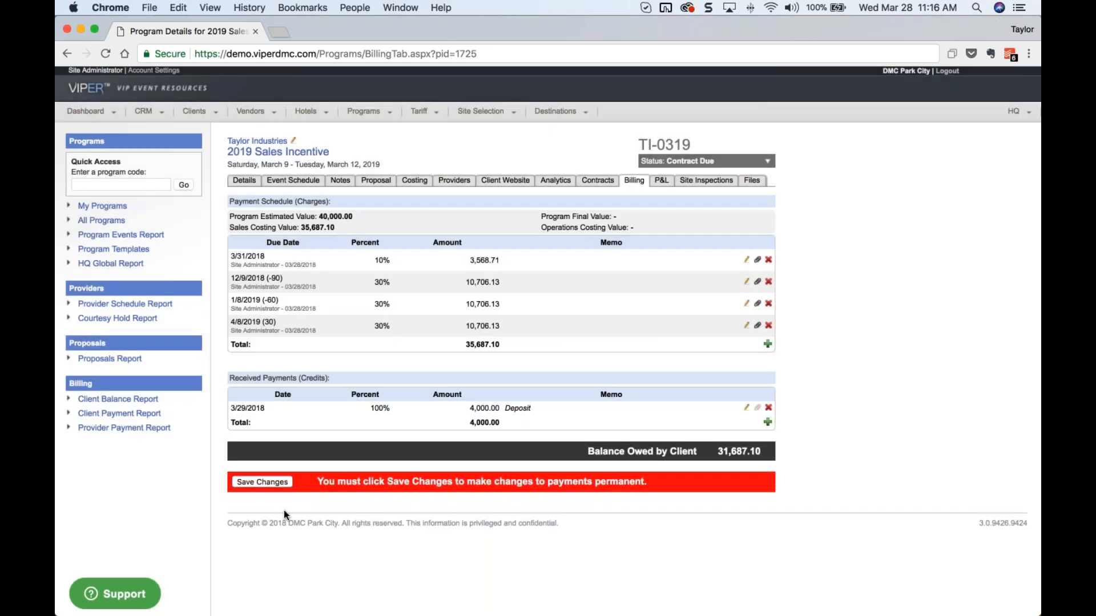
click(261, 483)
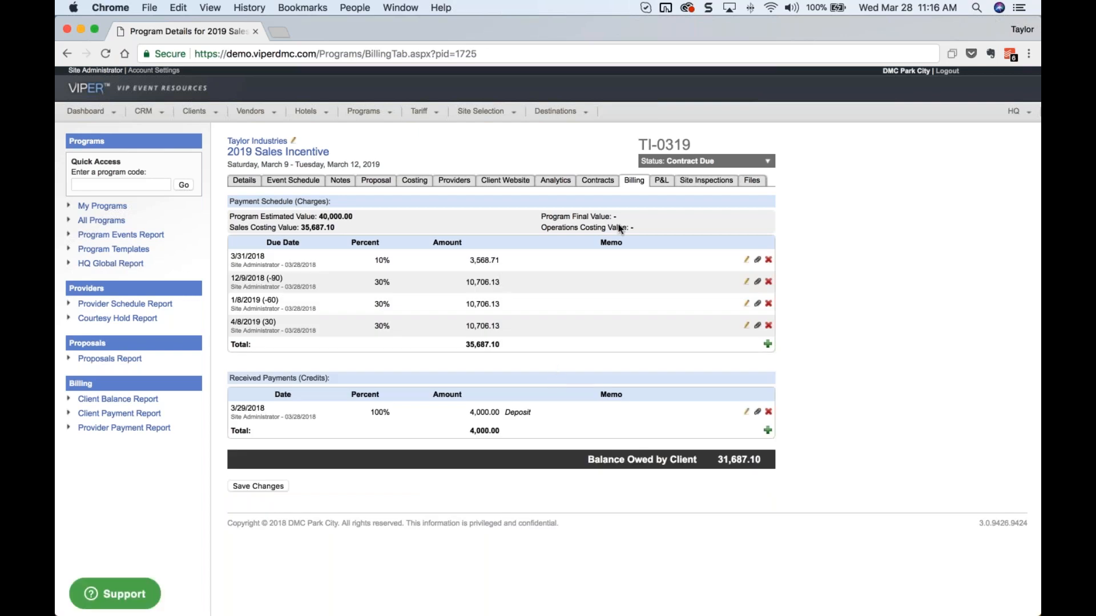
Check the scheduled, received and balance figures in the payments section of the P&L
click(664, 182)
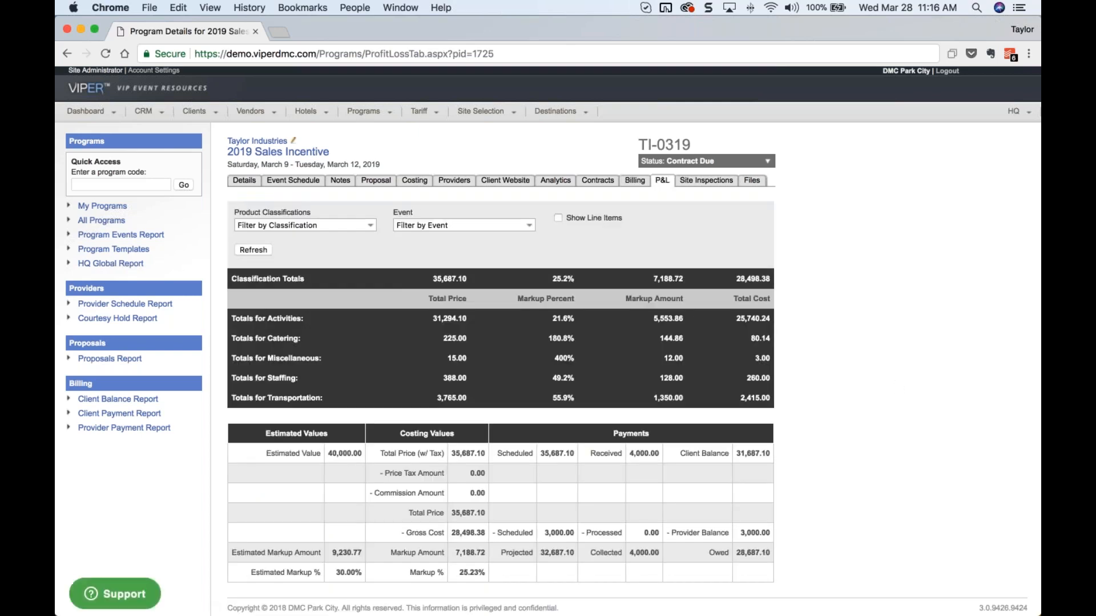
scroll(896, 381, down, 1)
scroll(896, 382, up, 1)
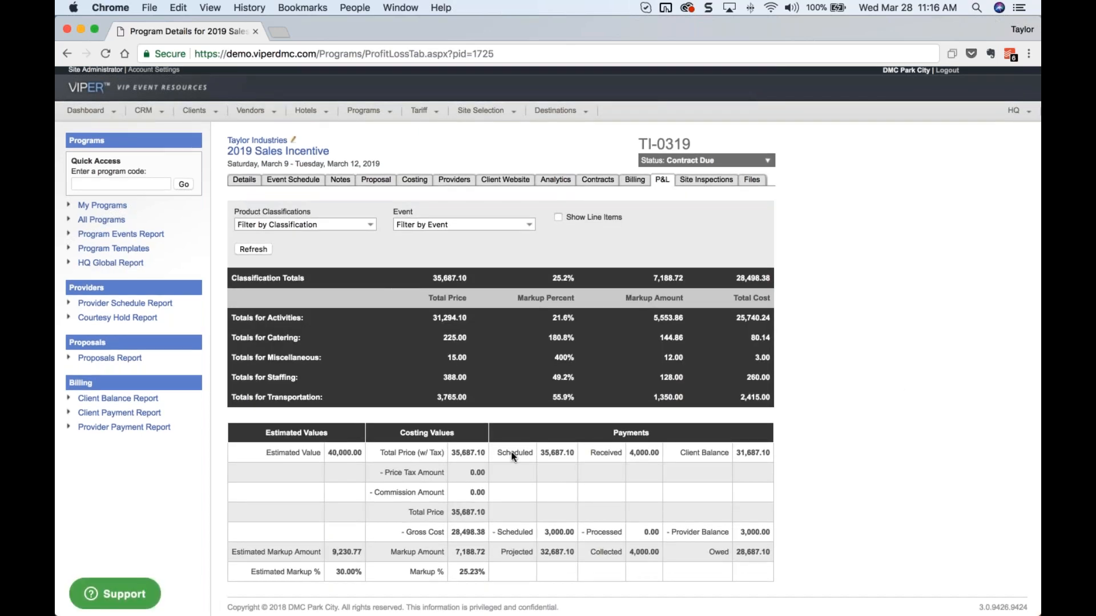
mouse_move(511, 456)
scroll(526, 334, up, 1)
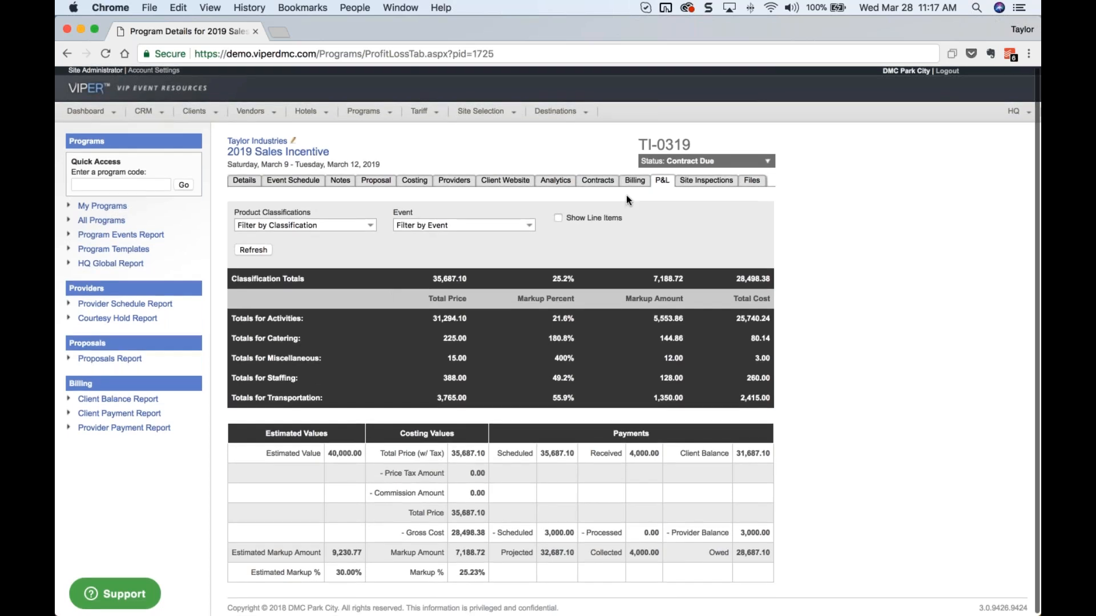
Open the management page for the provider Better Late Than Never, Inc. from the program's providers
click(454, 181)
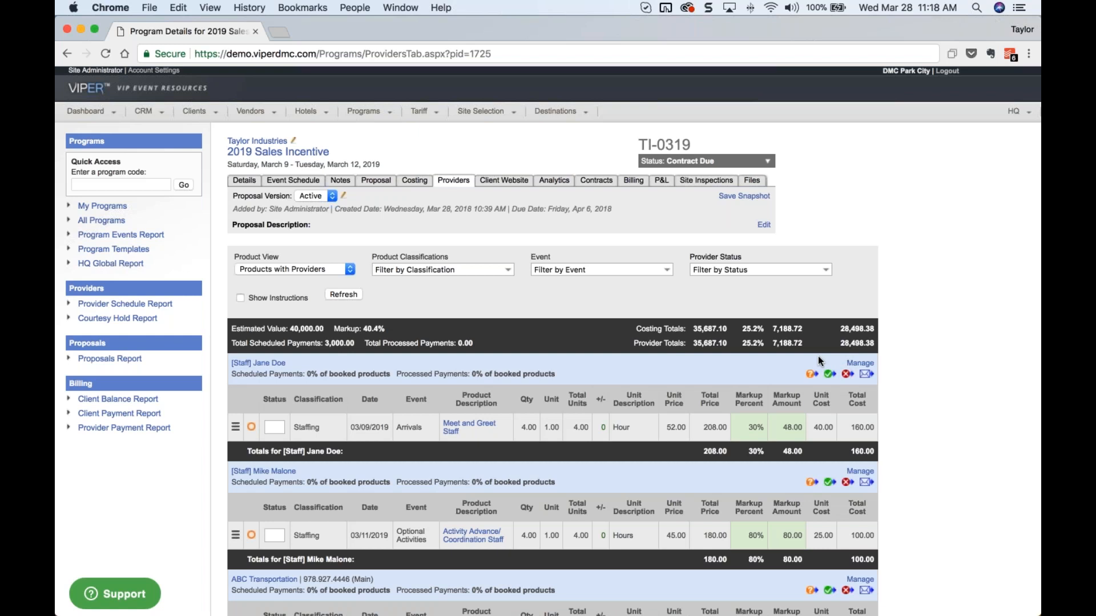
scroll(324, 471, down, 5)
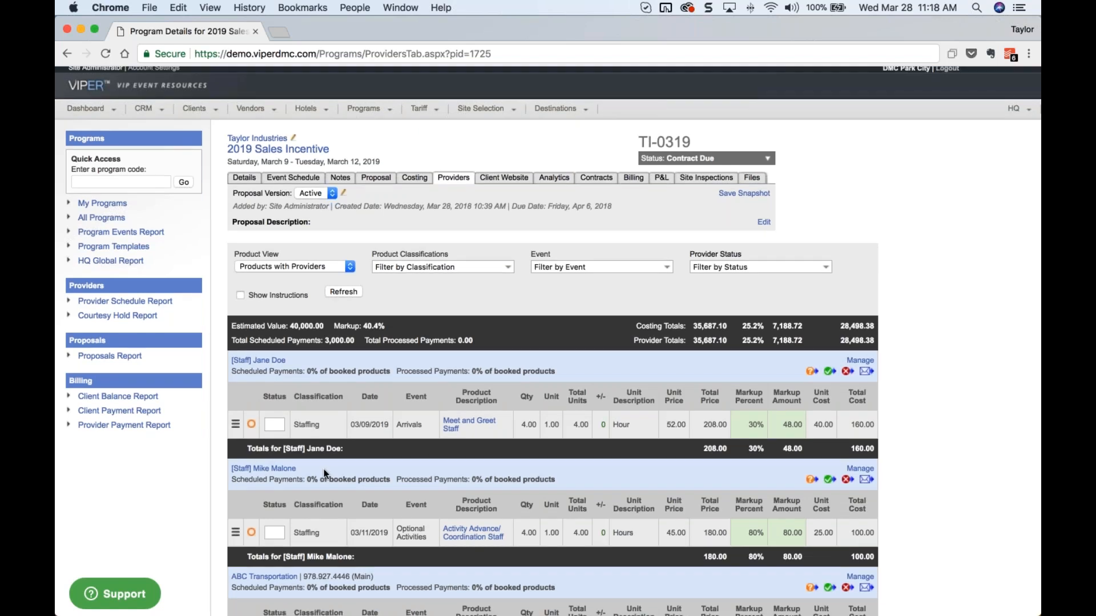
scroll(324, 472, down, 4)
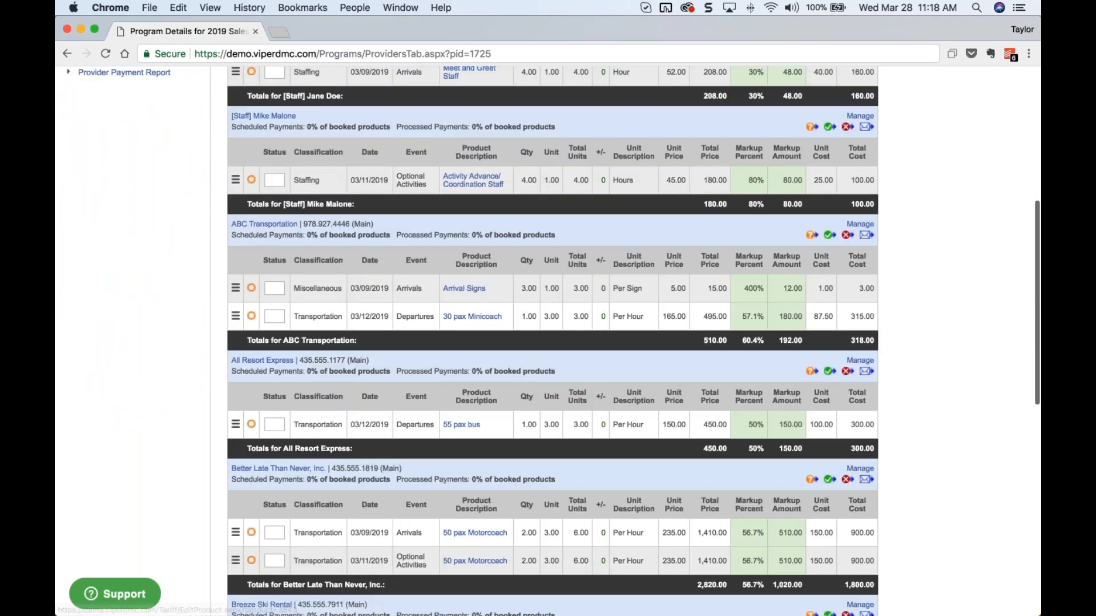
scroll(797, 342, down, 5)
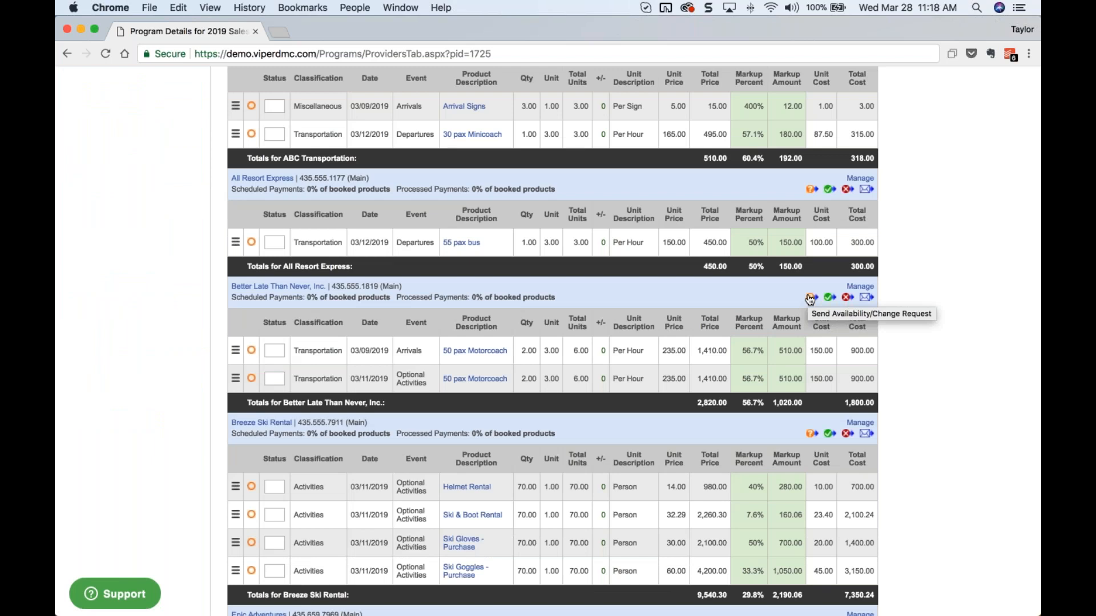
click(860, 287)
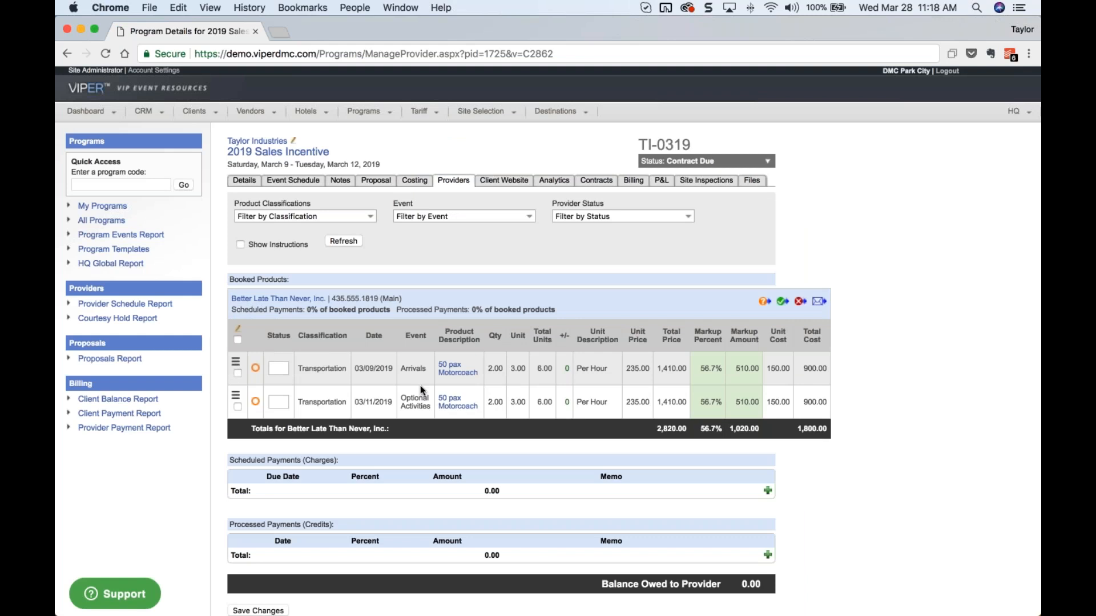
mouse_move(420, 385)
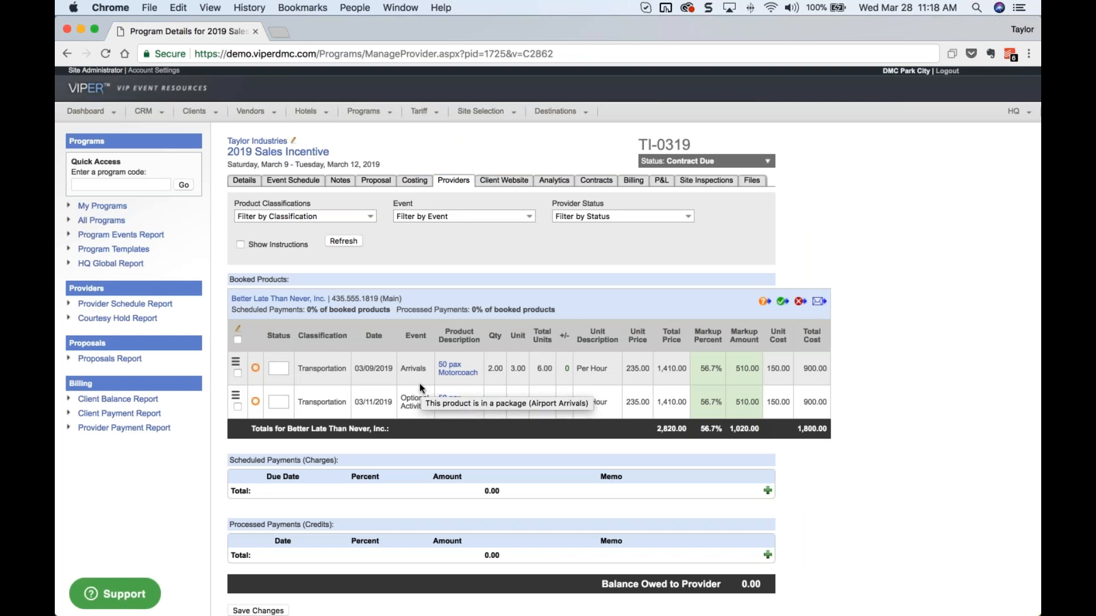
Add a scheduled payment charge of 1000 for the provider, dated 03/30/2018, with the memo "Deposit"
click(768, 492)
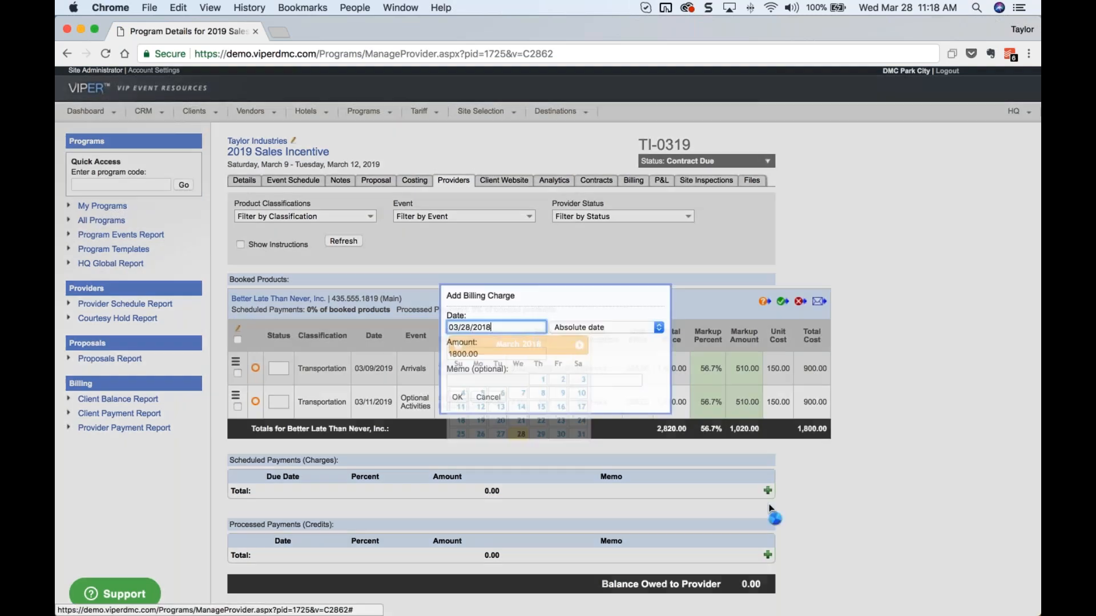
click(578, 309)
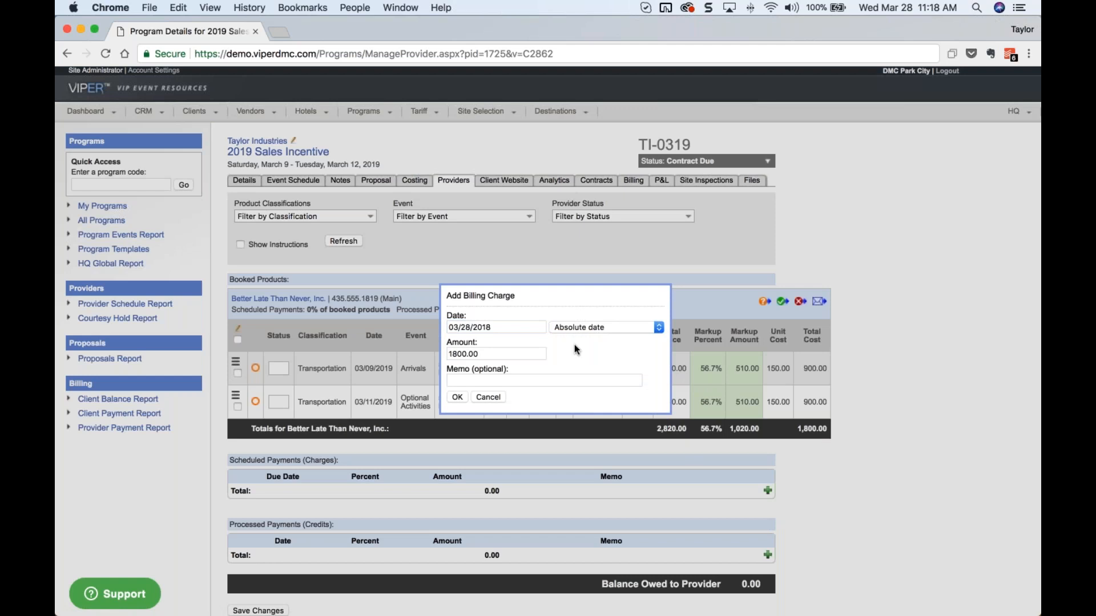
double_click(484, 354)
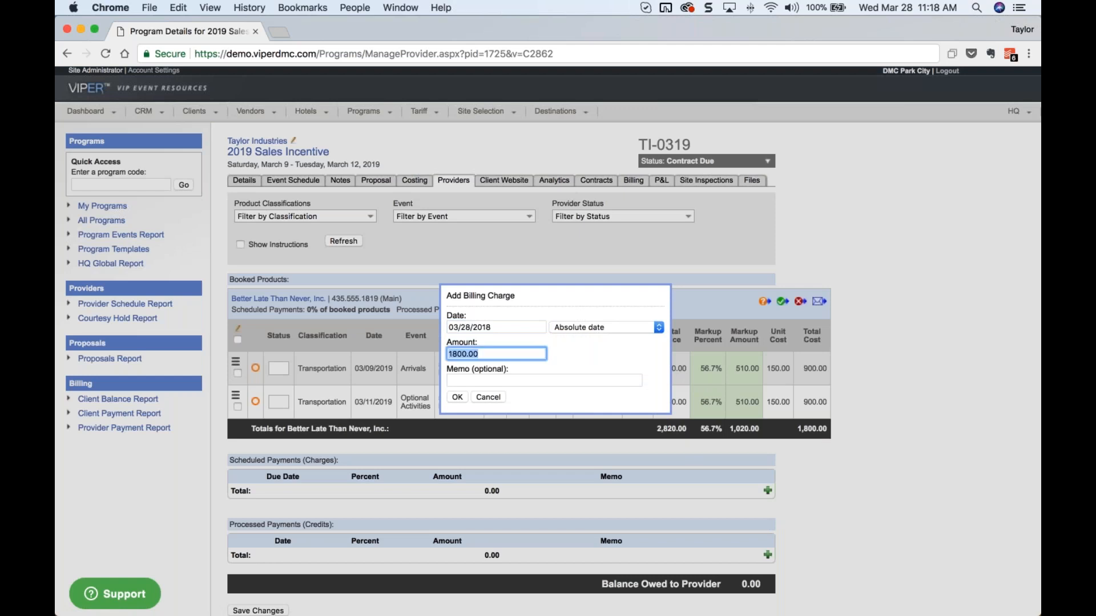
text(1000)
click(513, 379)
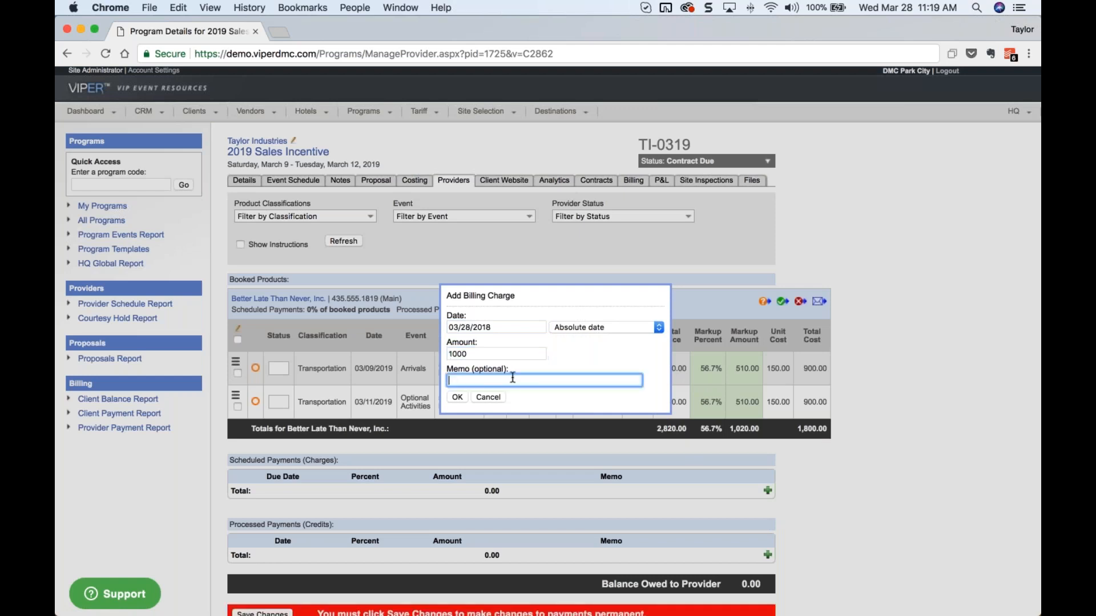
text(Deposit)
key(Tab)
click(560, 434)
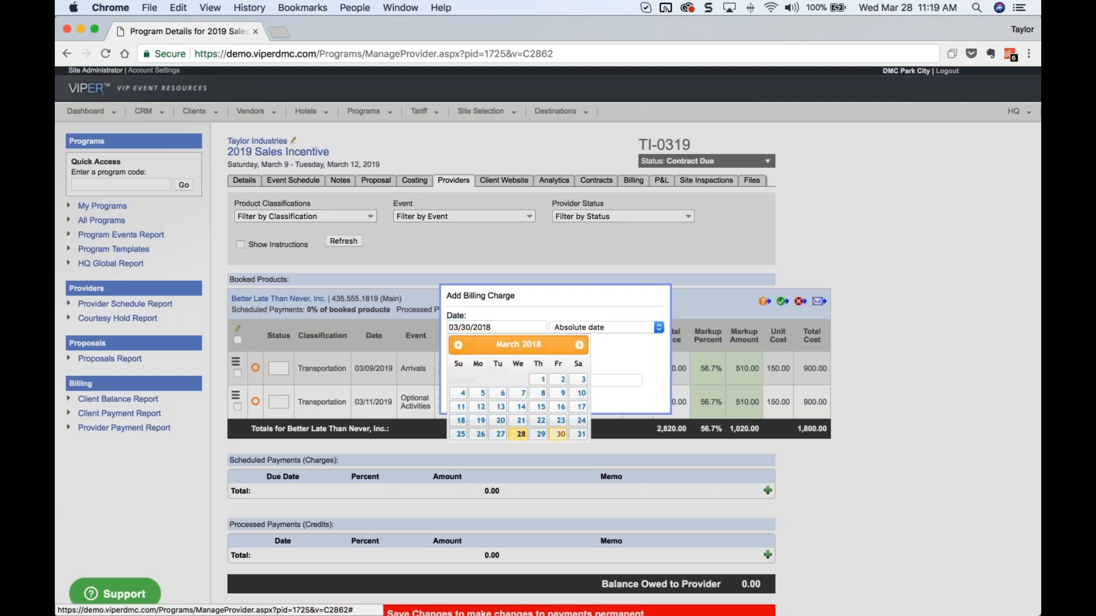
click(456, 398)
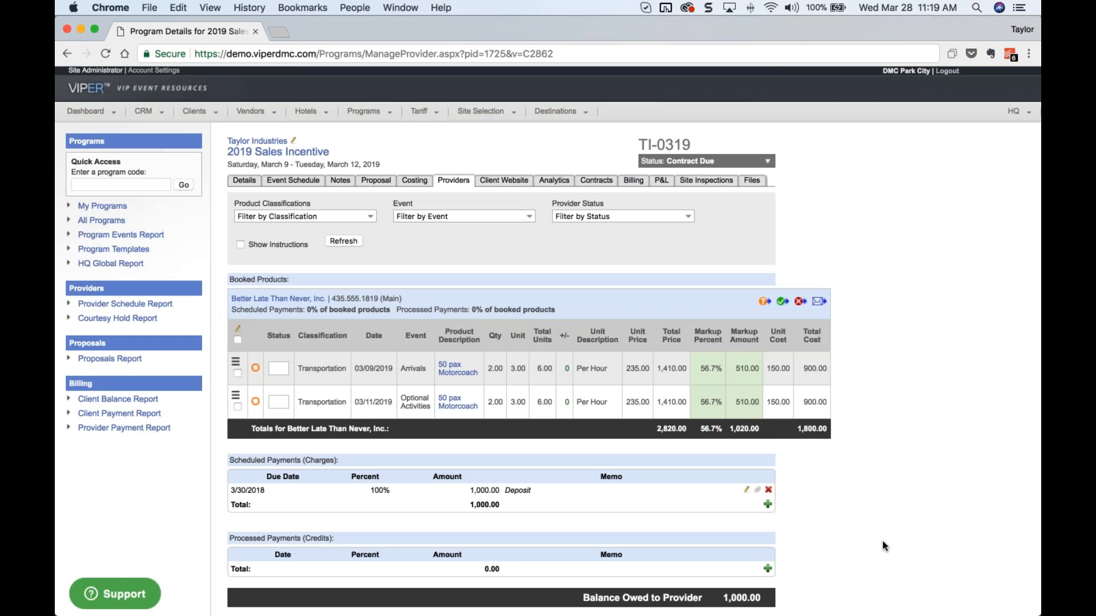
Start a second scheduled payment charge, keeping the amount of 800.00, with the memo "Final payment"
click(768, 505)
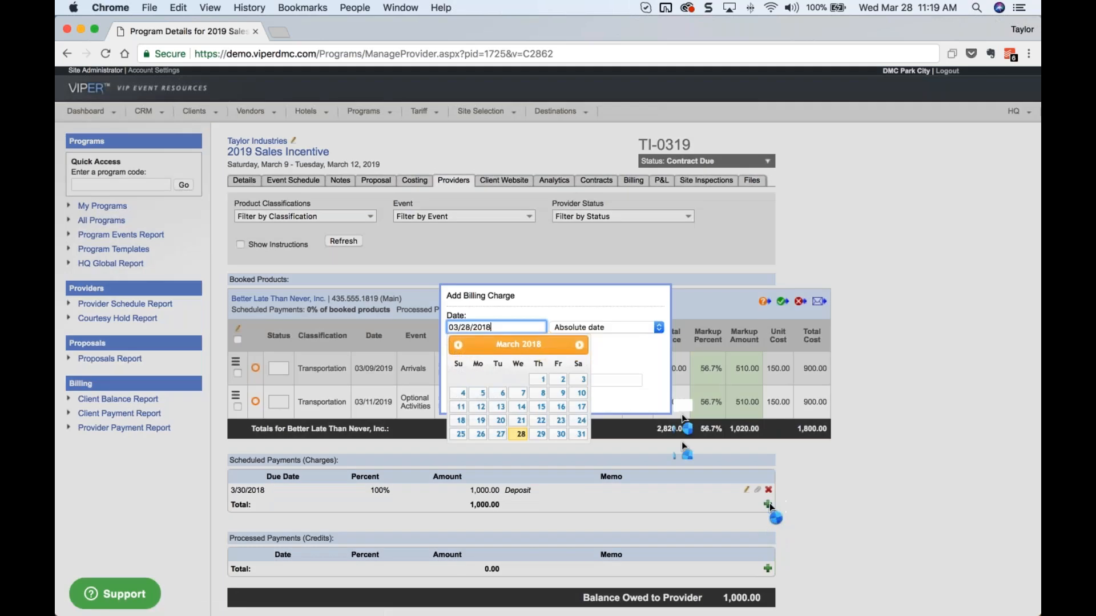
click(571, 362)
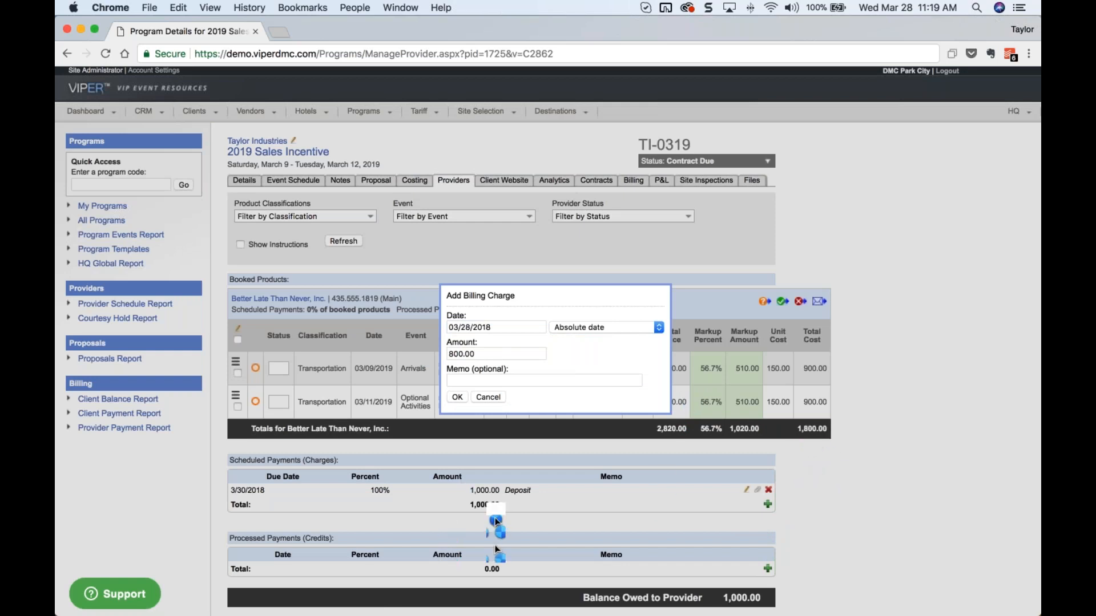
key(Tab)
text(Final pa)
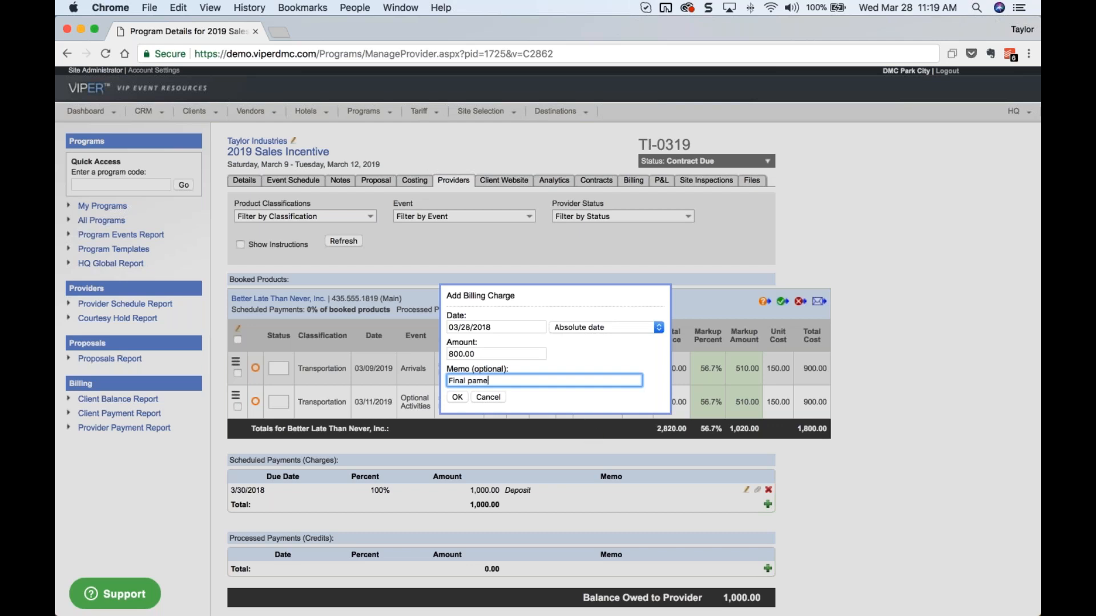
text(yment)
Make the final payment charge due 10 days after program start, add it and save the payment changes
click(598, 327)
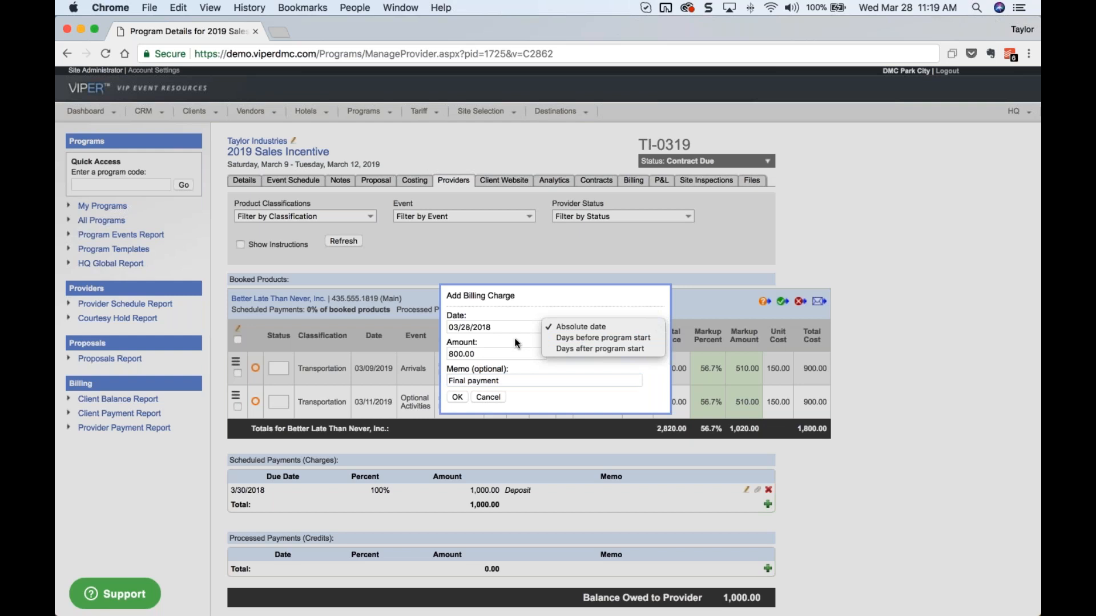
click(599, 349)
key(BackSpace)
text(10)
click(638, 367)
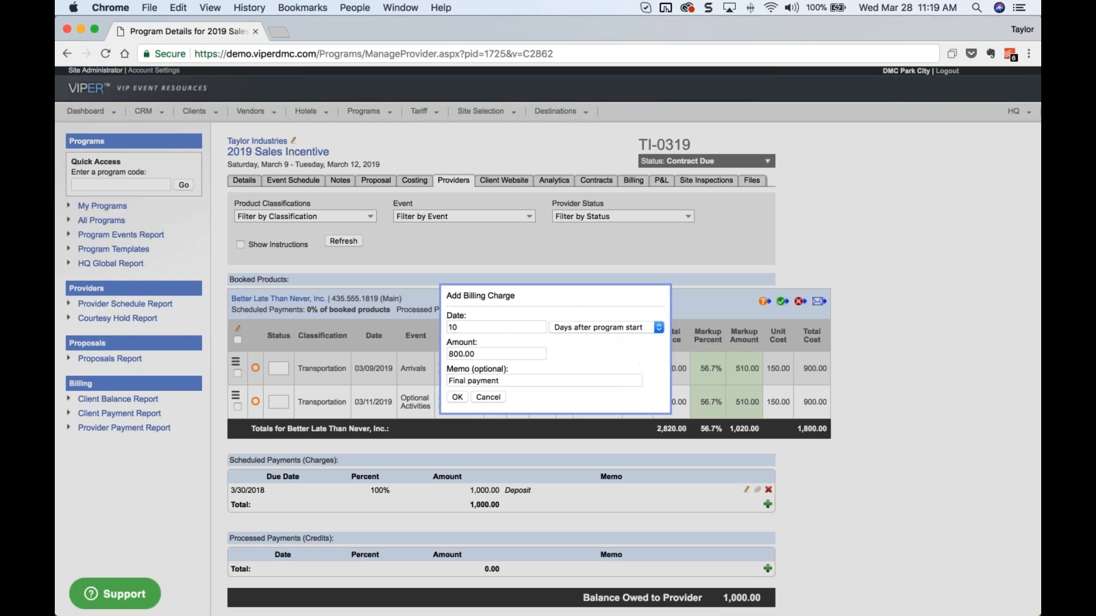
click(457, 397)
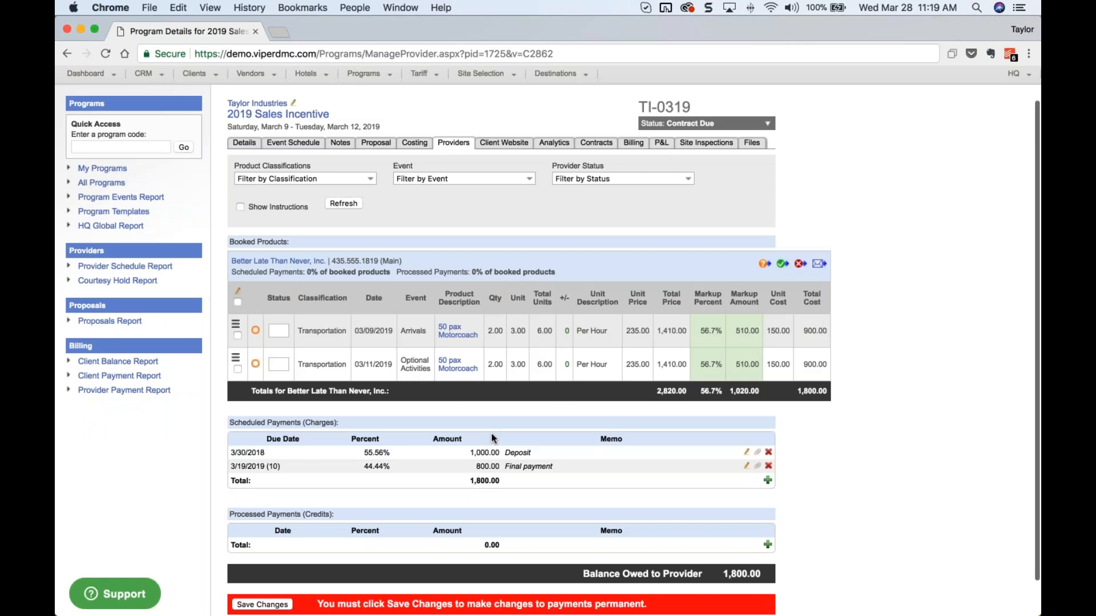
scroll(491, 433, down, 2)
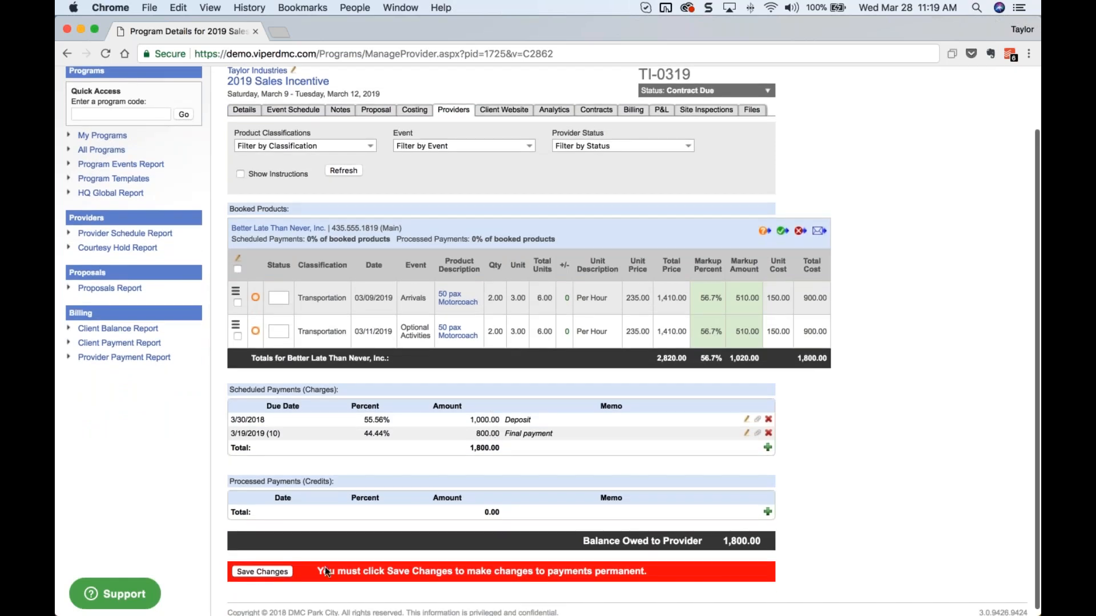
click(254, 573)
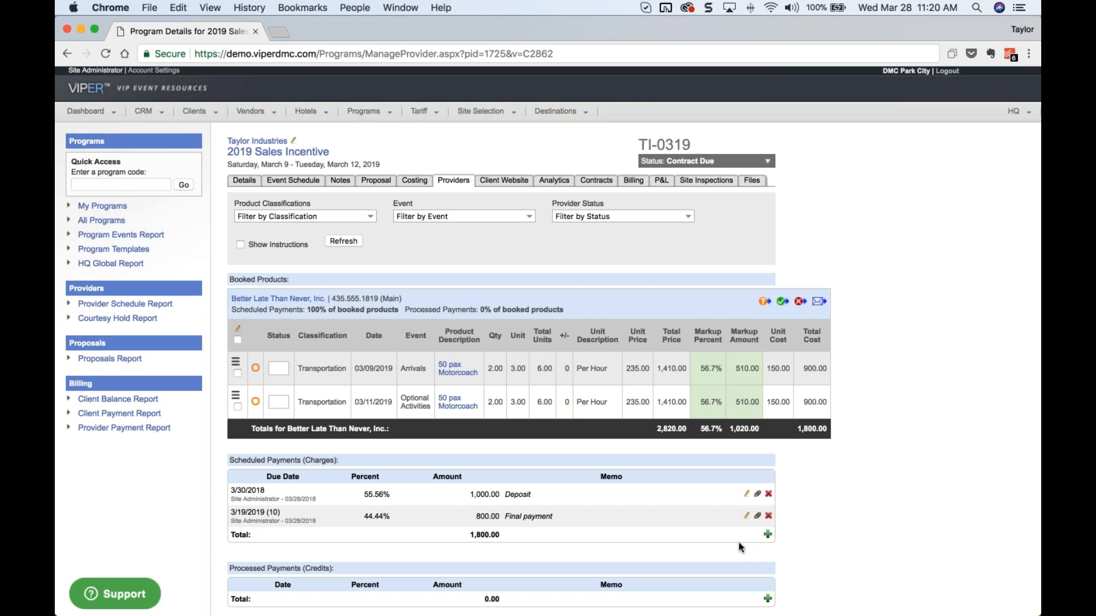
Start a processed payment credit for the provider dated 03/28/2018 with an amount of 1000
scroll(739, 547, down, 2)
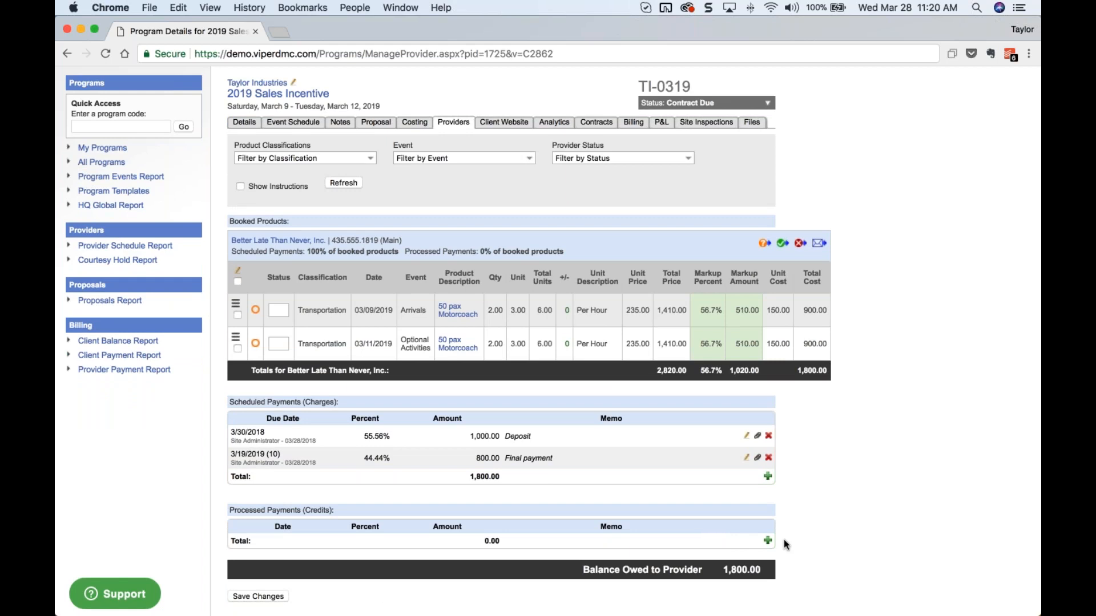
click(767, 541)
click(623, 313)
key(Tab)
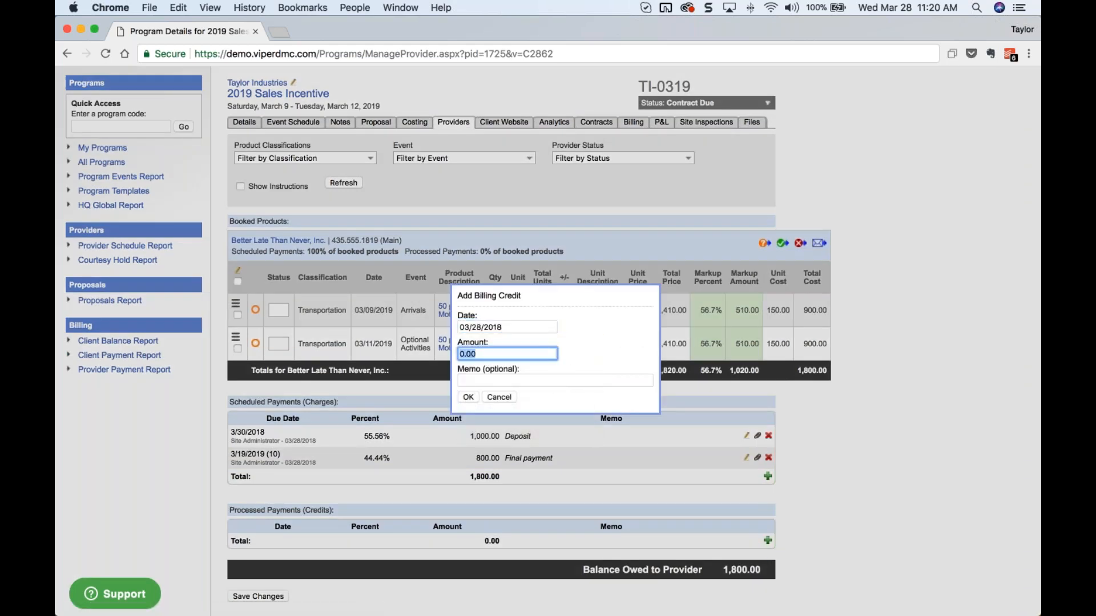
text(1000)
click(549, 384)
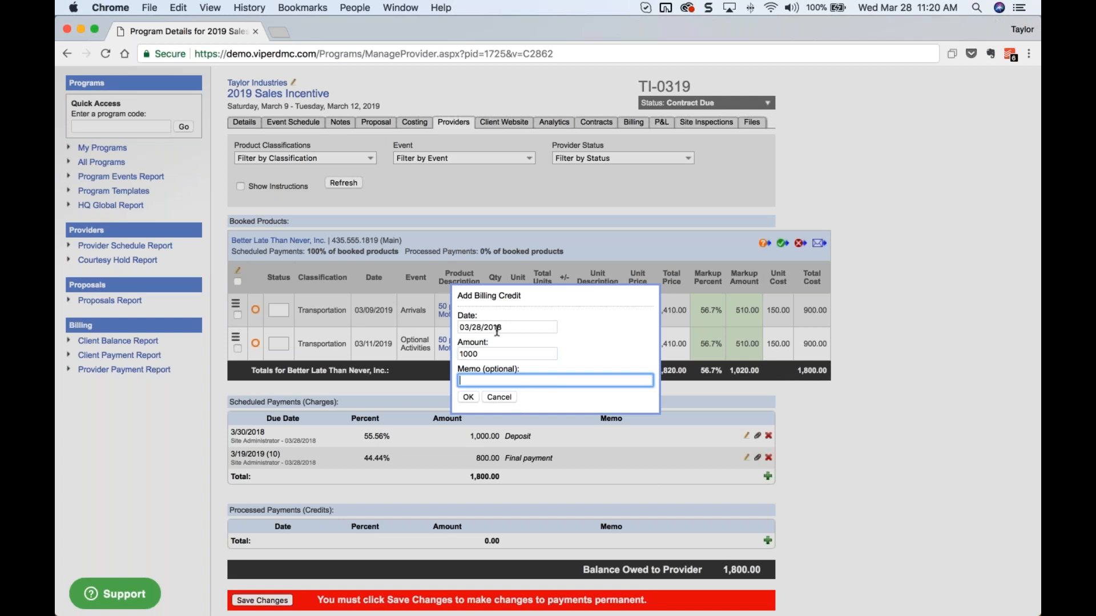
Add the credit with the memo "Deposit paid, #3211" and save the provider's payment changes
text(Despot)
key(BackSpace)
key(BackSpace)
key(BackSpace)
text(posit paid, #3211)
click(468, 397)
scroll(459, 518, down, 1)
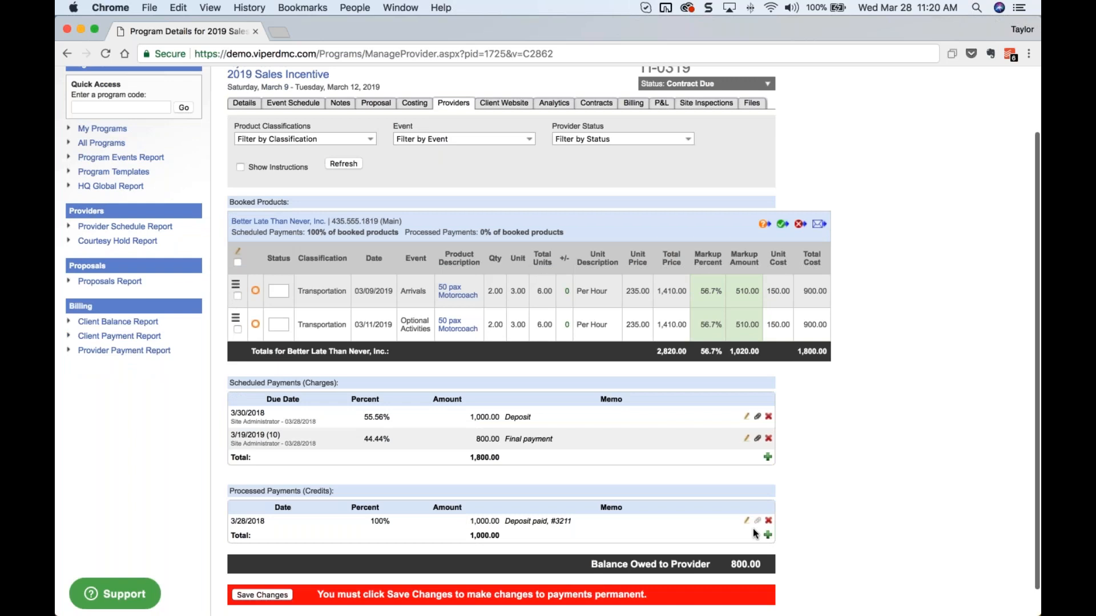
click(255, 595)
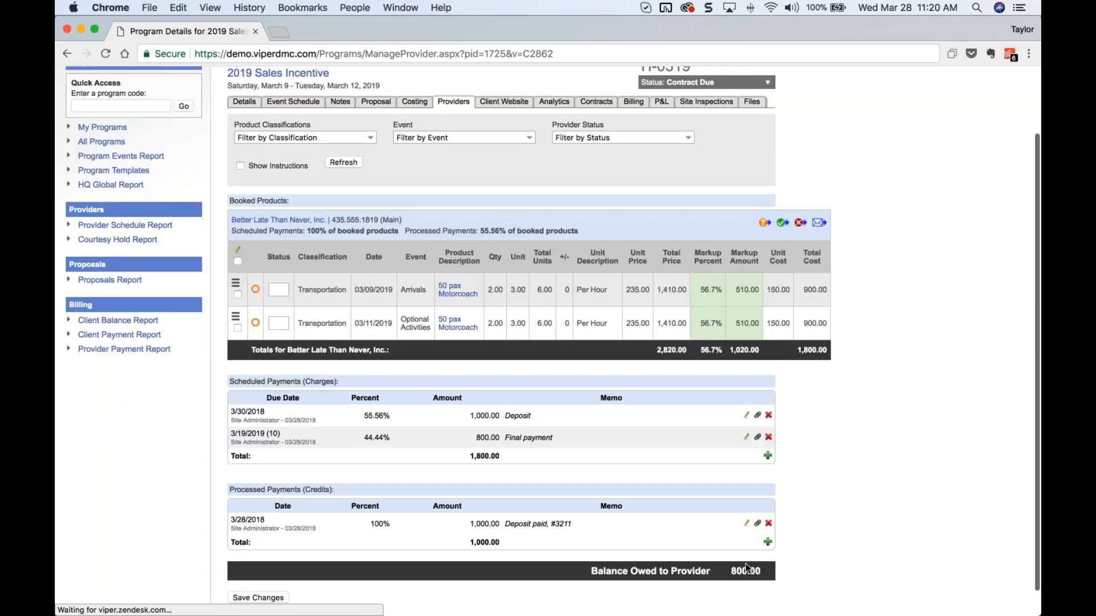
Check the balance owed to the provider and the payment and cost totals for all of the program's providers
drag(729, 573, 748, 573)
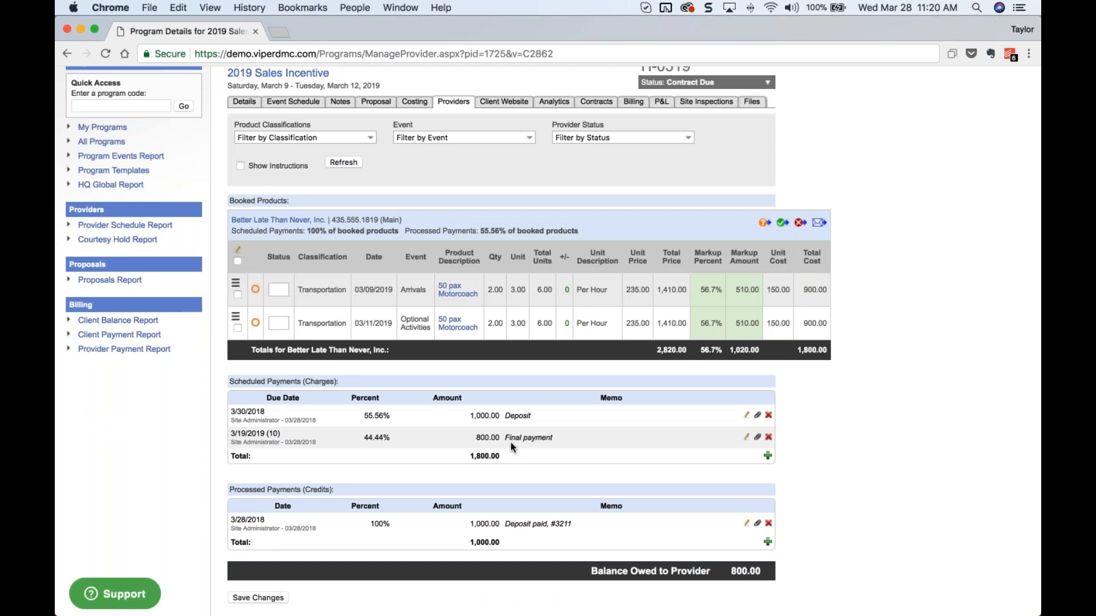
scroll(510, 443, up, 3)
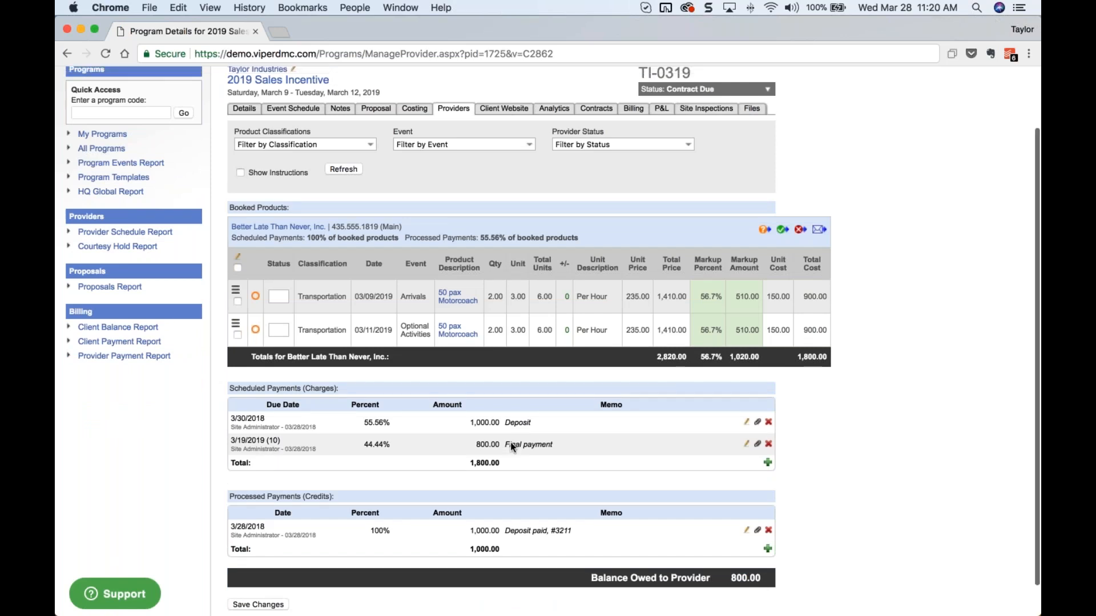
click(458, 149)
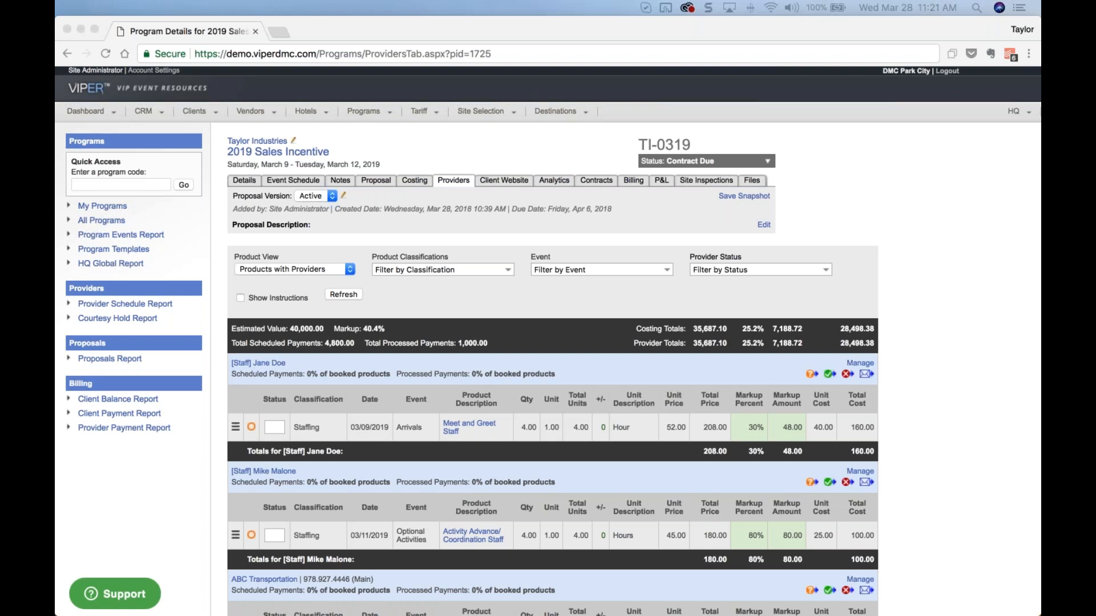
scroll(355, 364, down, 2)
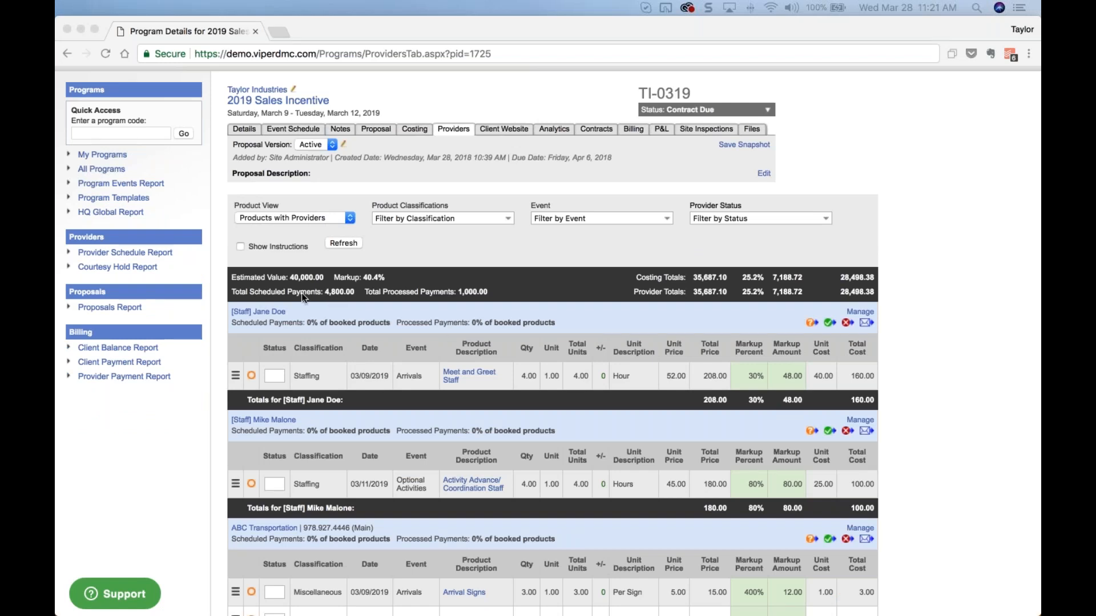
click(841, 292)
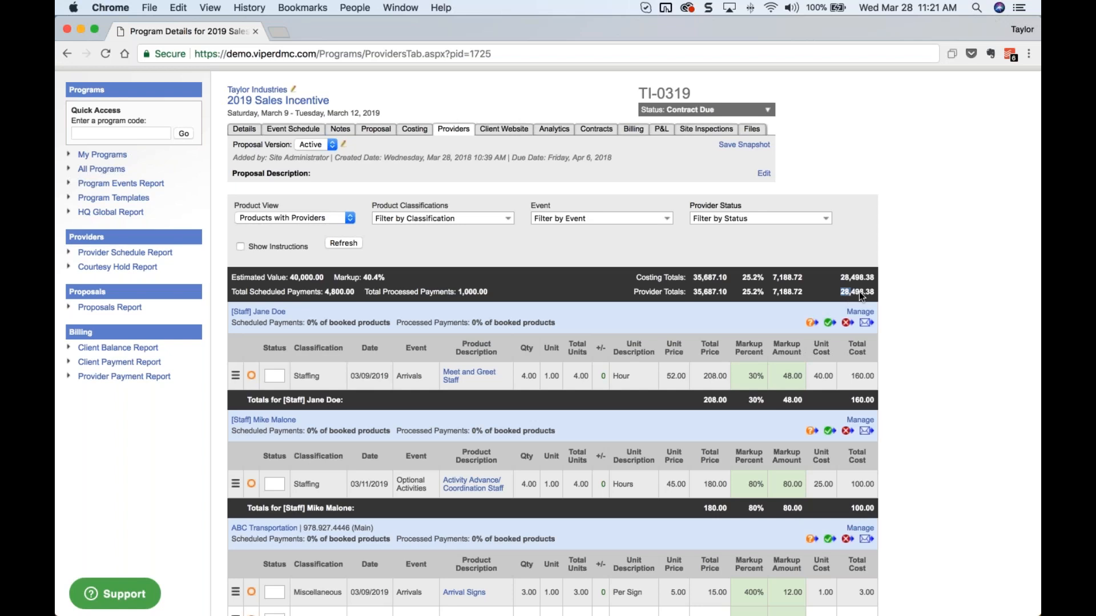
click(961, 337)
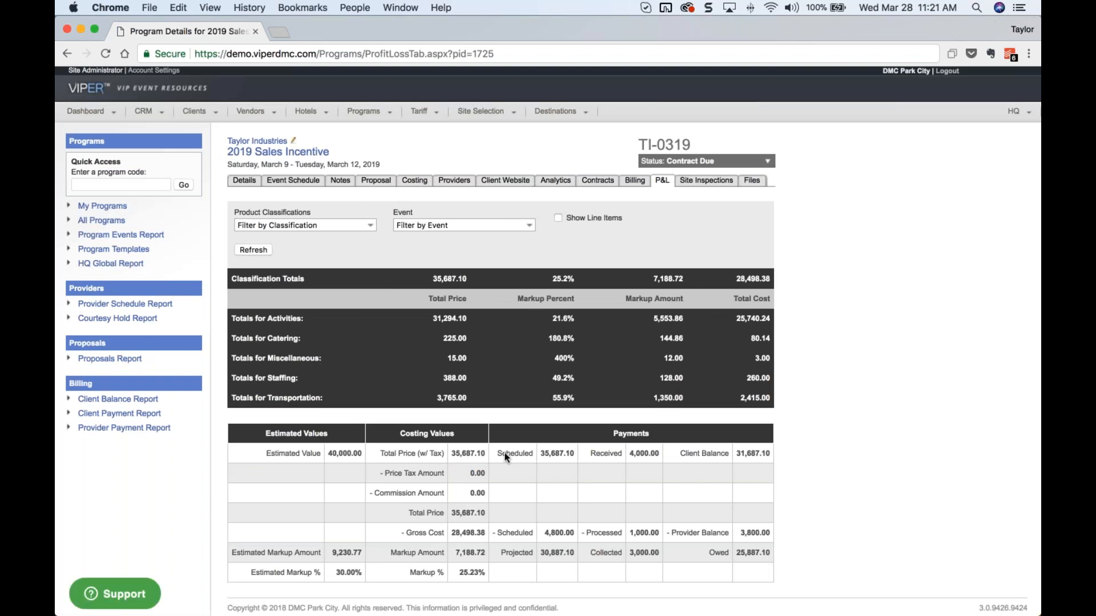
Examine the client and provider scheduled, owed and collected figures in the payments section of the program's P&L
mouse_move(506, 457)
mouse_move(589, 534)
mouse_move(719, 552)
drag(770, 557, 771, 556)
click(803, 556)
mouse_move(612, 557)
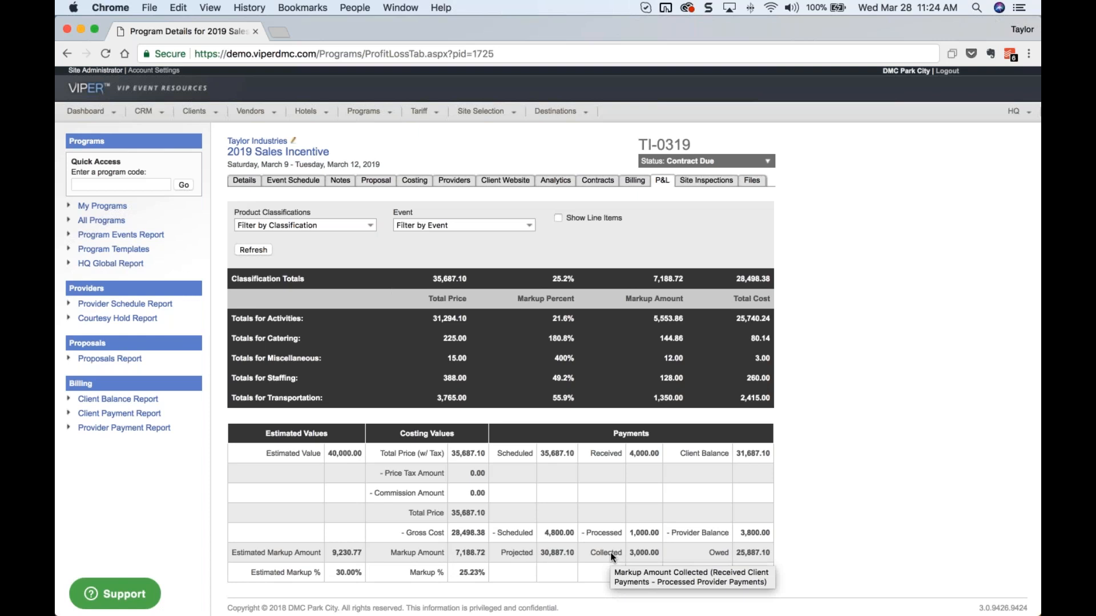